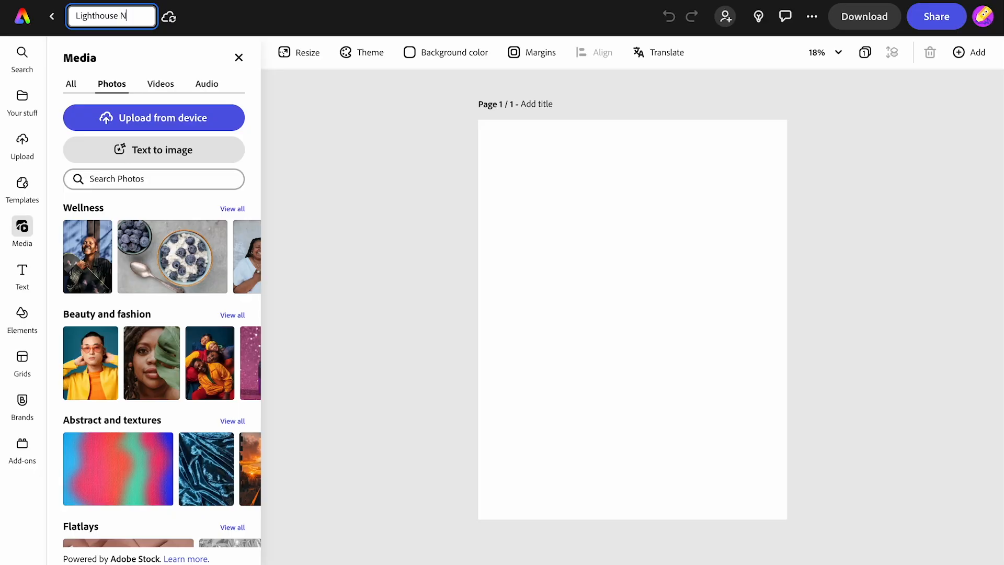
Name the file Lighthouse Newspaper Cover and add a text box reading "The Lighthouse Ledger" to the page
key("Return")
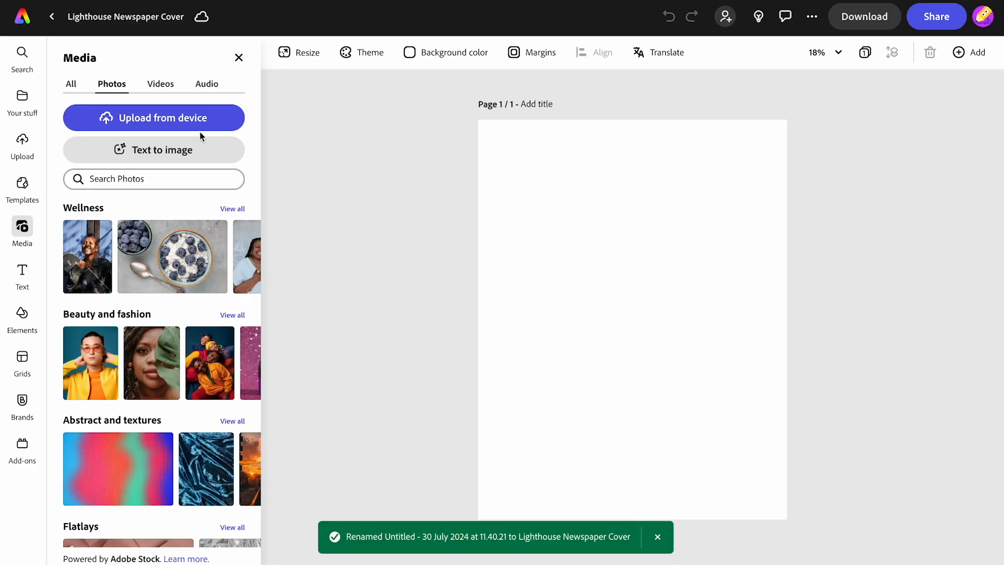
left_click(20, 281)
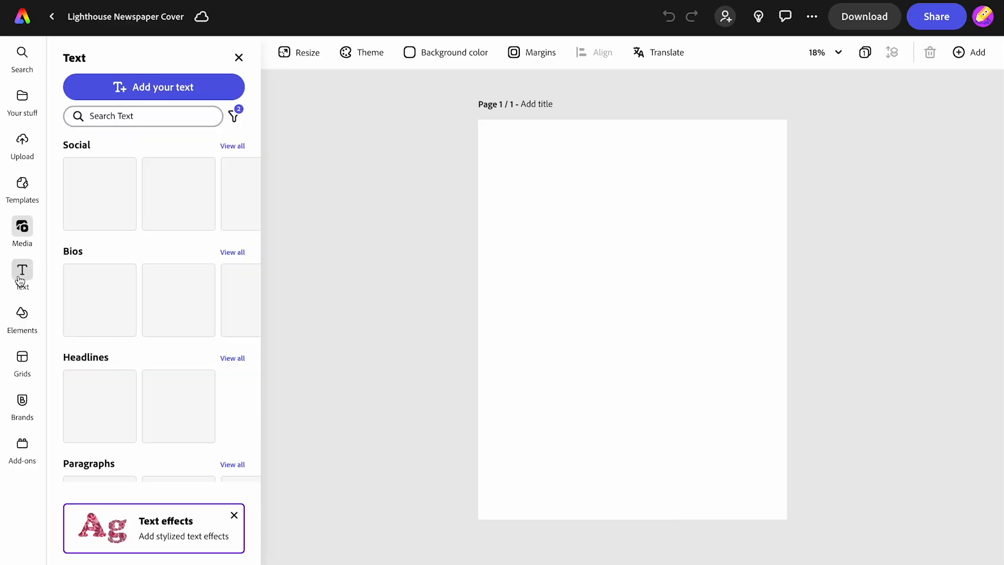
left_click(115, 97)
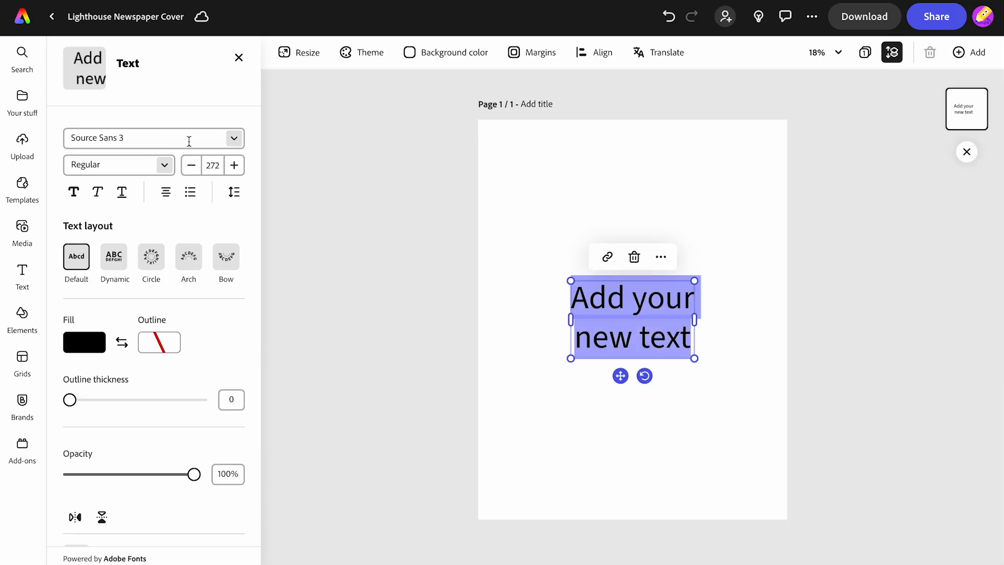
type("TheLighthouse Ledger")
left_click(584, 296)
key("Escape")
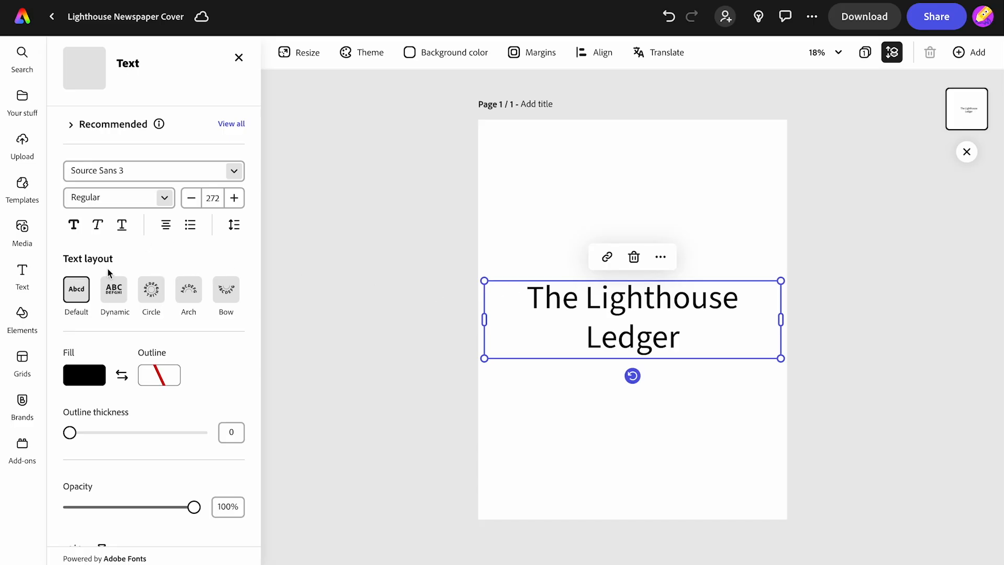
Apply the Dynamic text layout to the title and move it to the top of the page, centered horizontally
left_click(112, 295)
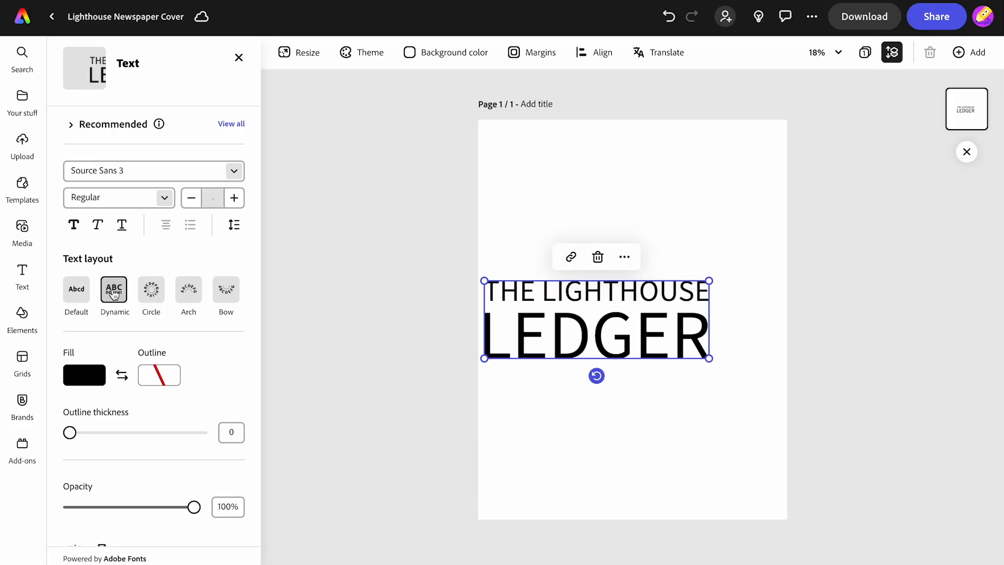
left_click_drag(596, 341, 628, 195)
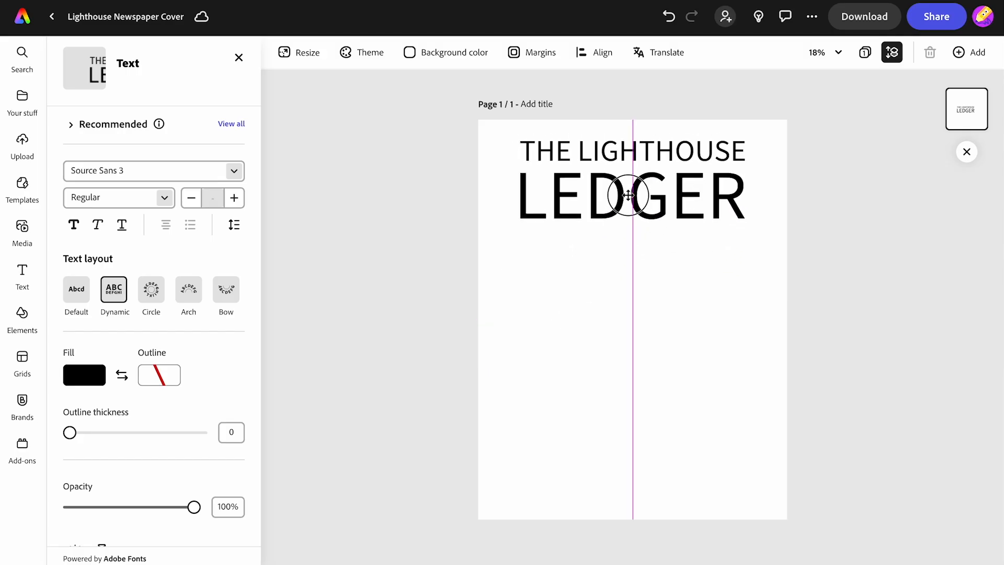
left_click_drag(629, 195, 628, 195)
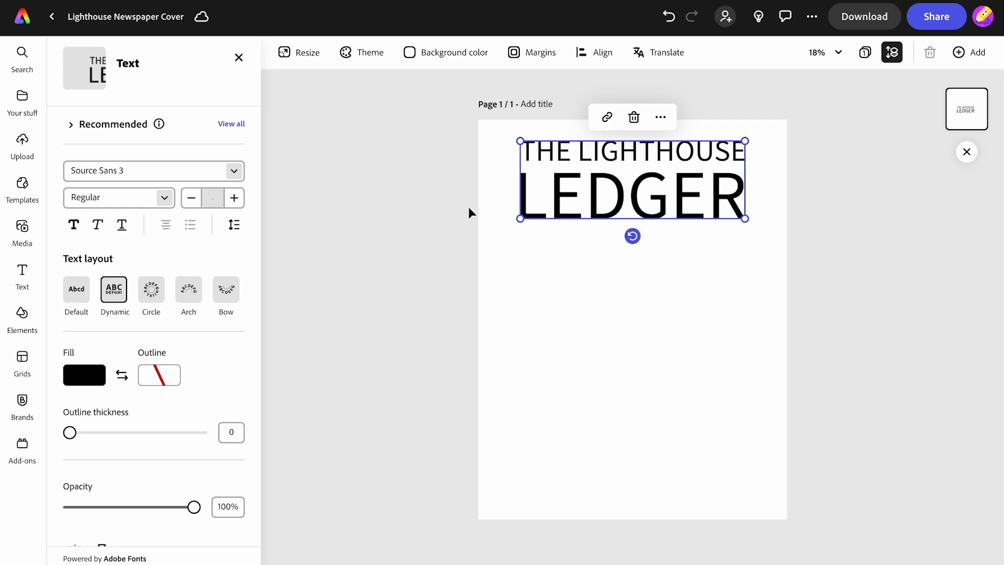
Apply the recommended heavy font style, Noto Sans Display Black, to the title
left_click(233, 124)
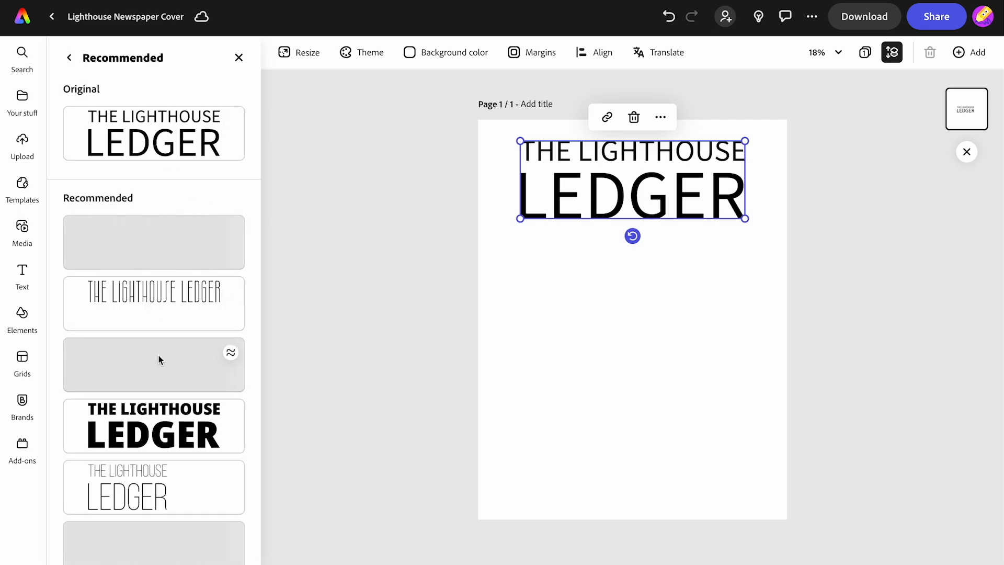
scroll(157, 355, "down", 3)
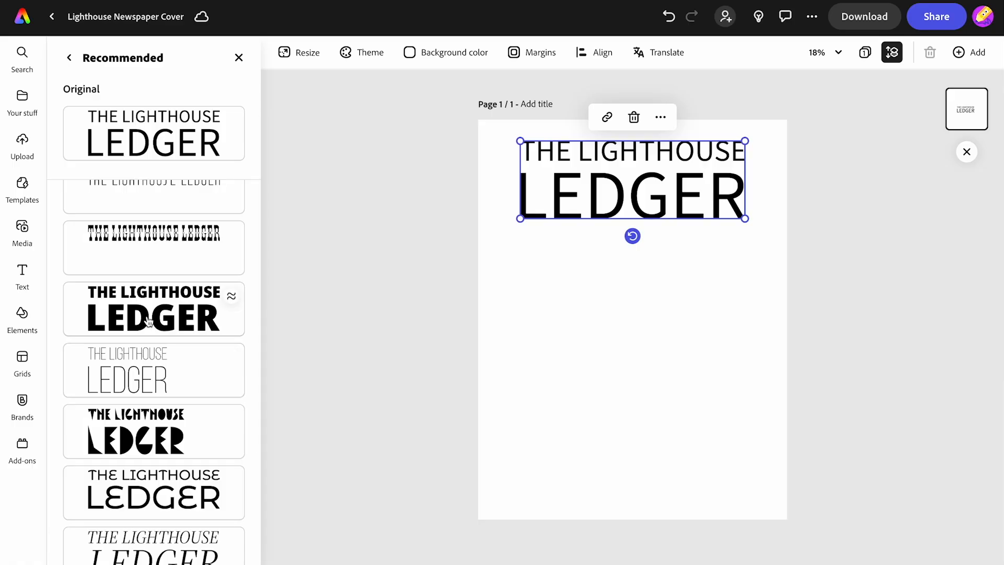
left_click(149, 321)
left_click(239, 58)
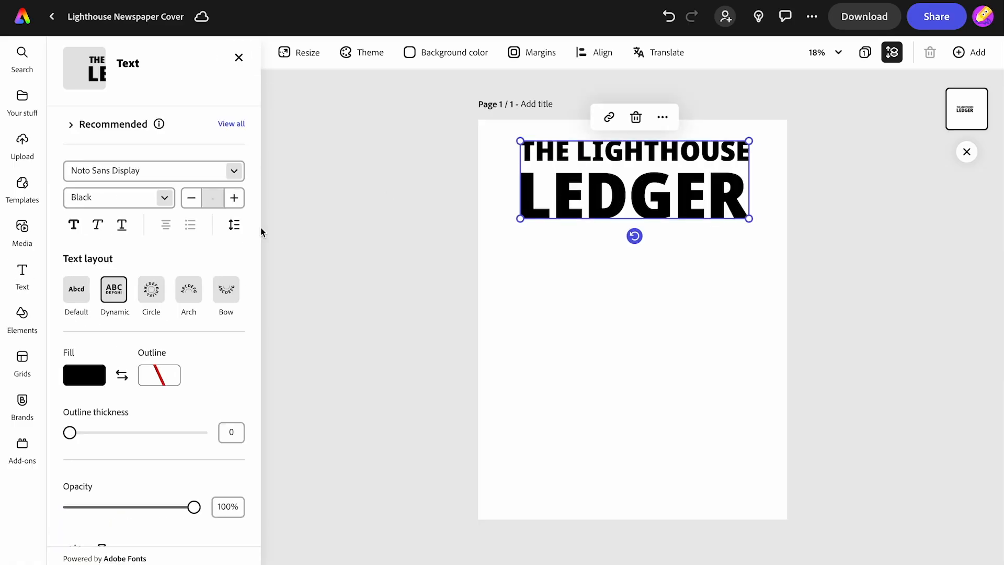
Add the basic solid rectangle shape behind the whole title text
scroll(215, 314, "down", 4)
left_click(163, 465)
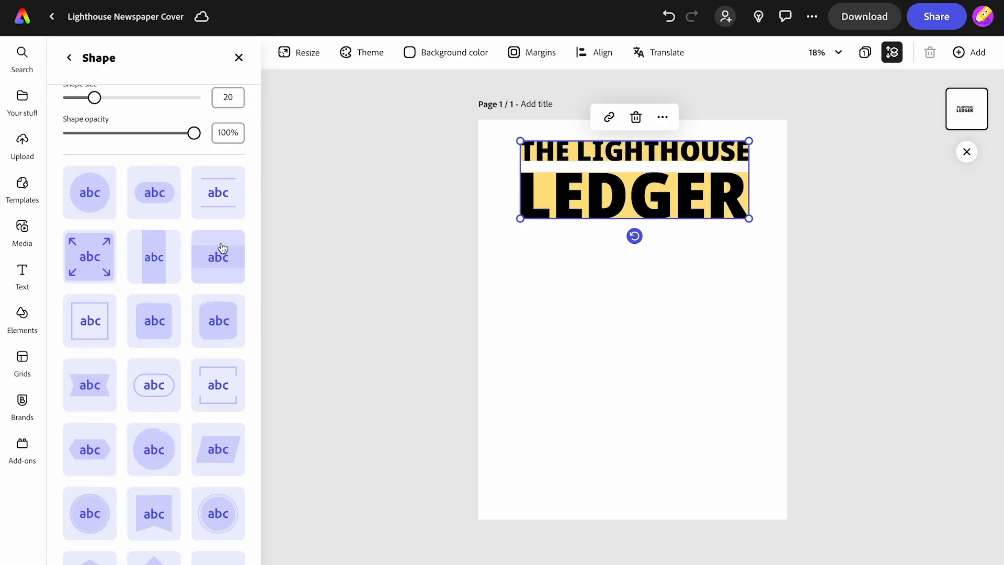
scroll(194, 248, "up", 4)
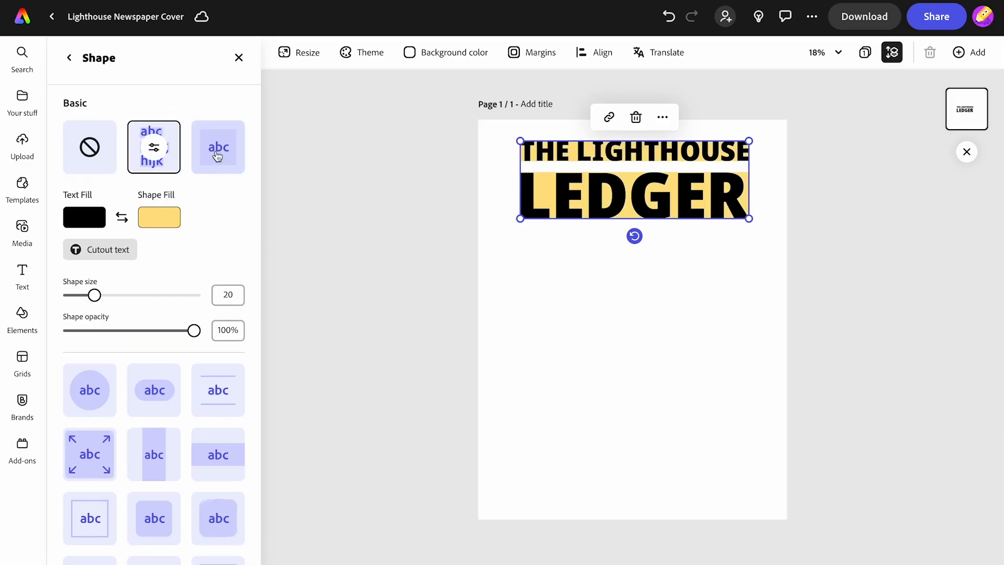
left_click(217, 148)
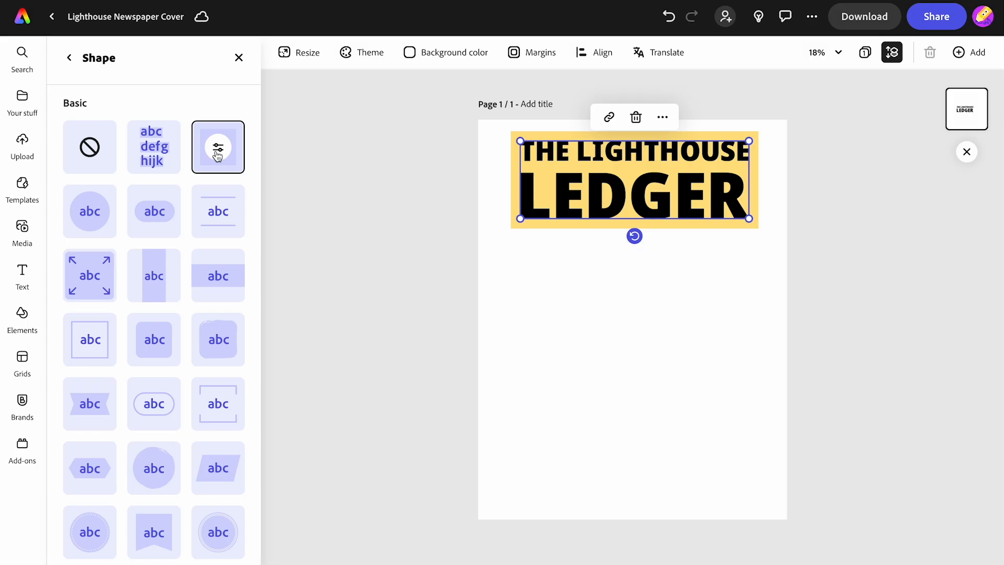
left_click(67, 58)
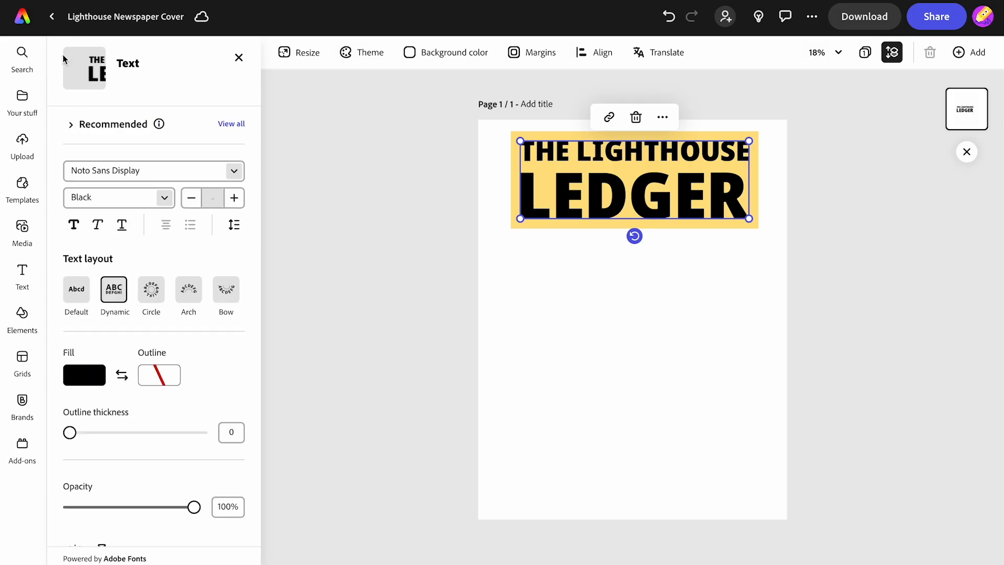
Set the fill of the title's background shape to bright red, #FF033A
scroll(133, 432, "down", 4)
left_click(117, 480)
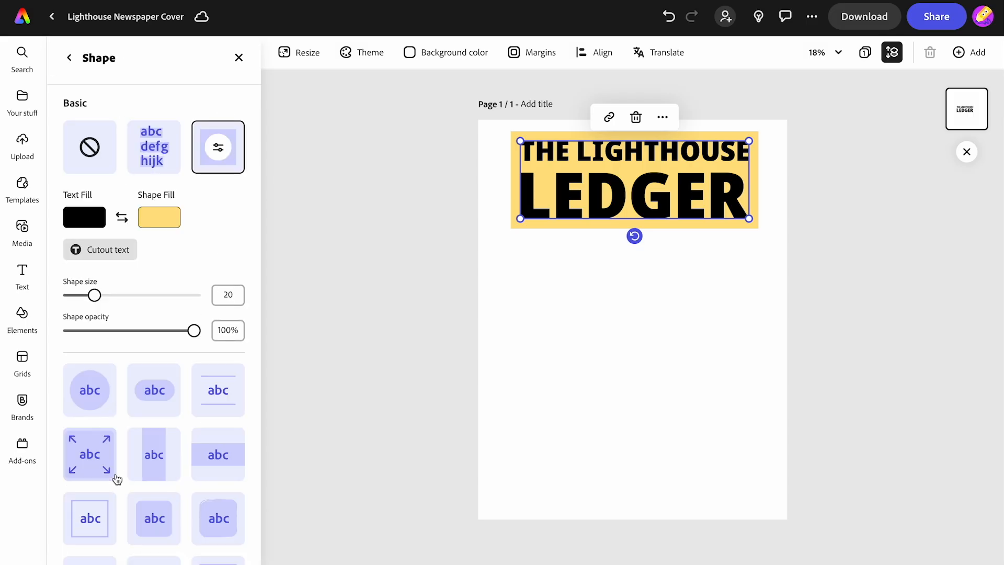
left_click(149, 220)
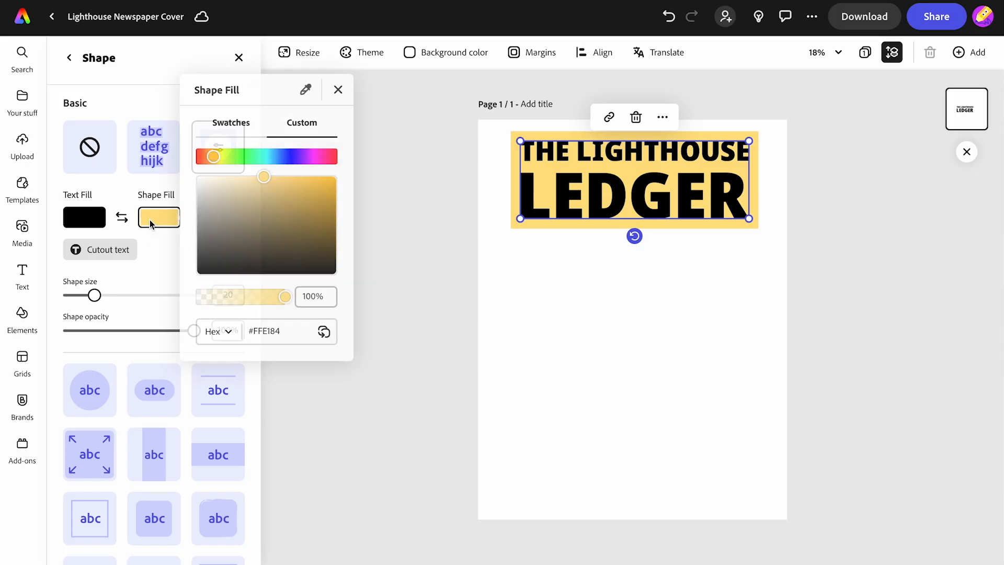
left_click(330, 162)
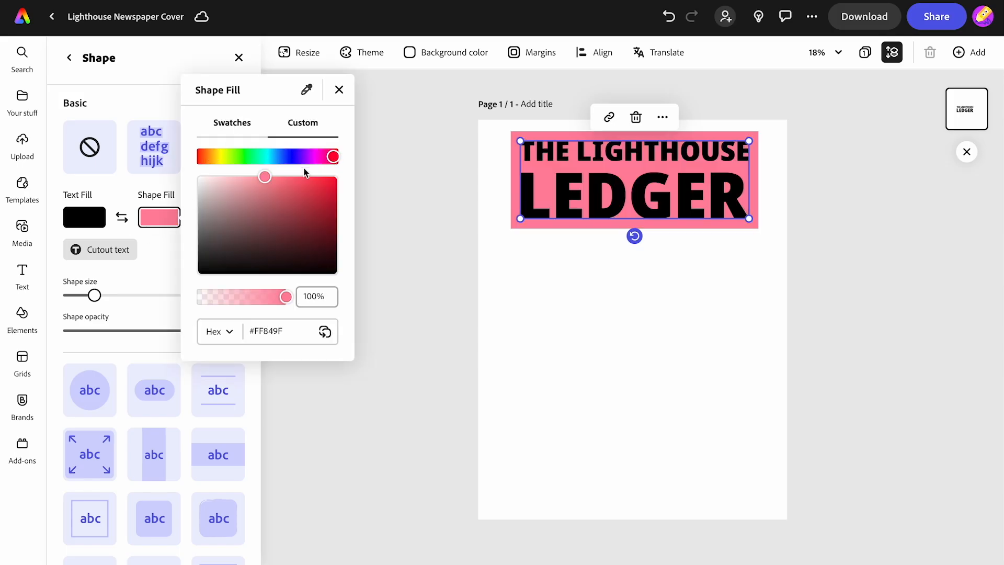
left_click_drag(262, 183, 337, 172)
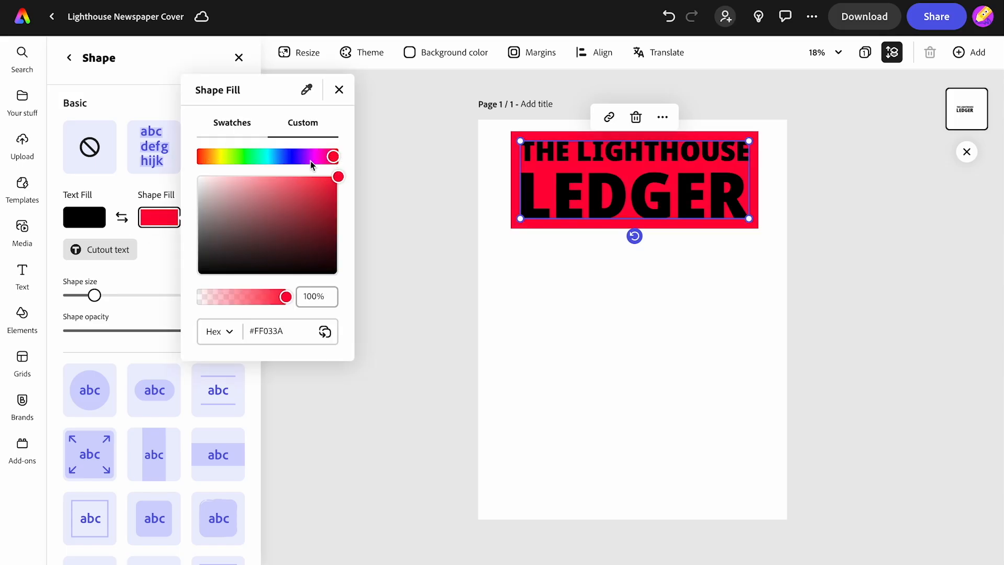
Set the title's text fill to white, #FFFFFF
left_click(86, 215)
left_click(87, 216)
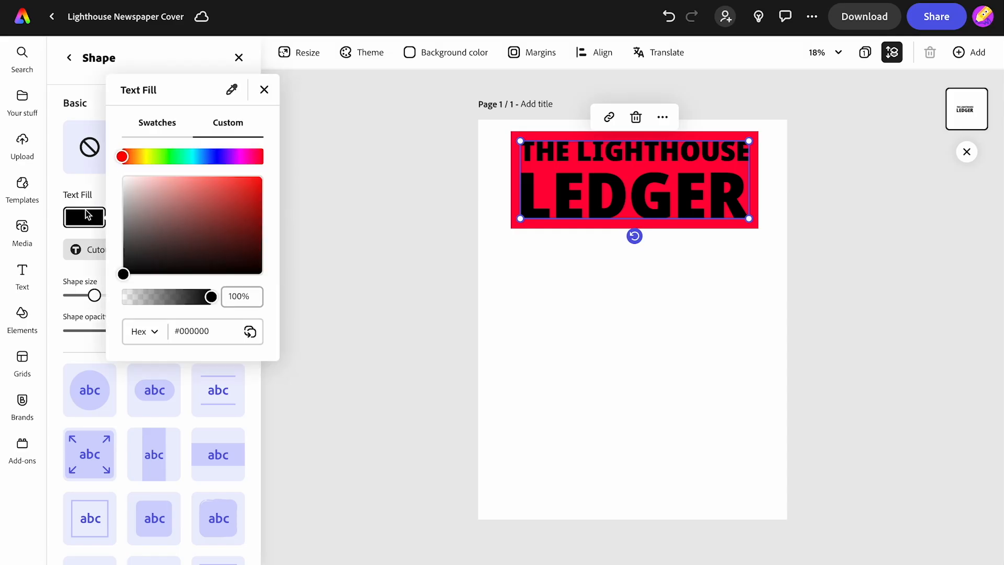
left_click_drag(123, 273, 126, 177)
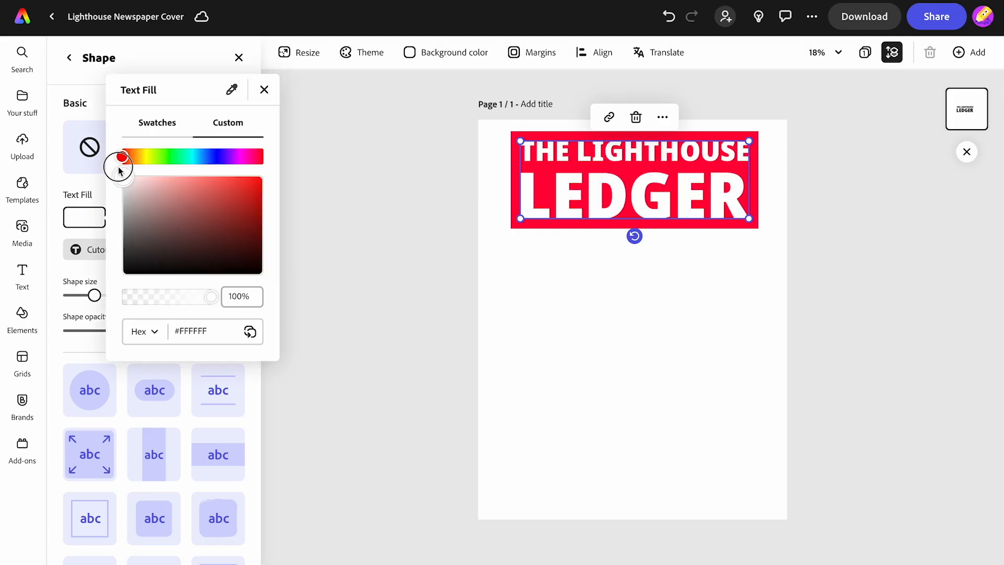
left_click(323, 222)
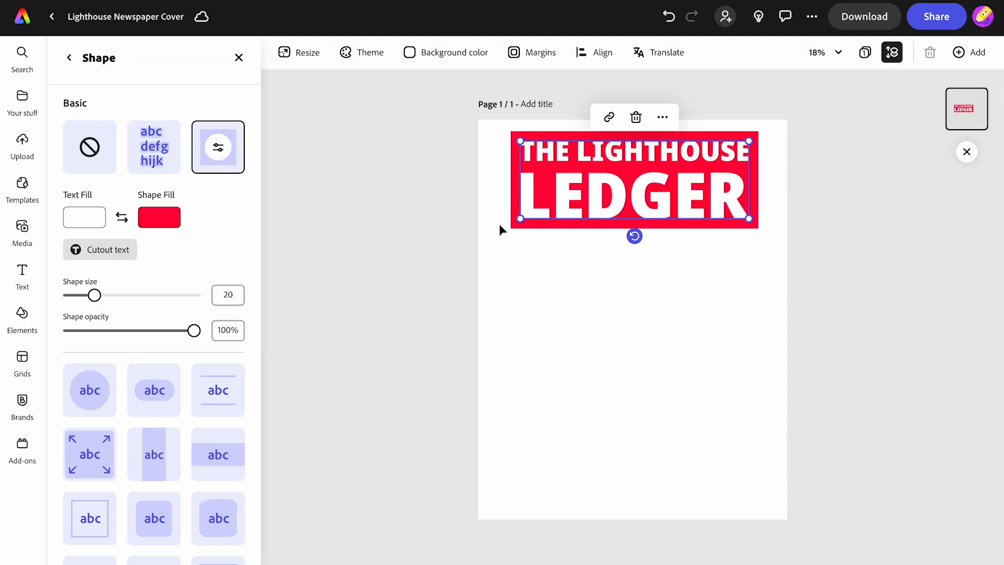
Enlarge the red title banner to nearly the full page width and center it at the top of the page
left_click_drag(523, 220, 504, 225)
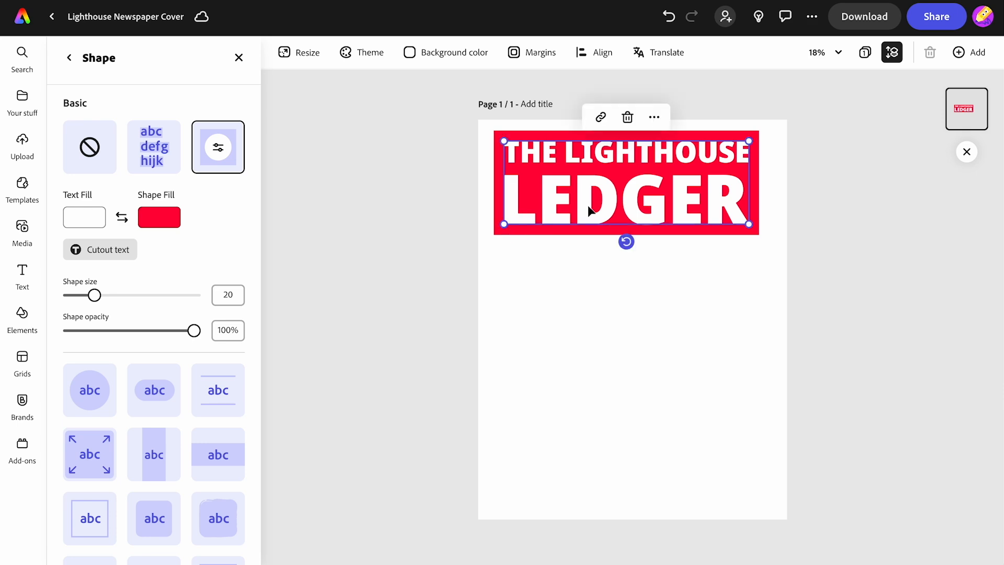
left_click_drag(754, 224, 766, 233)
left_click_drag(699, 206, 697, 205)
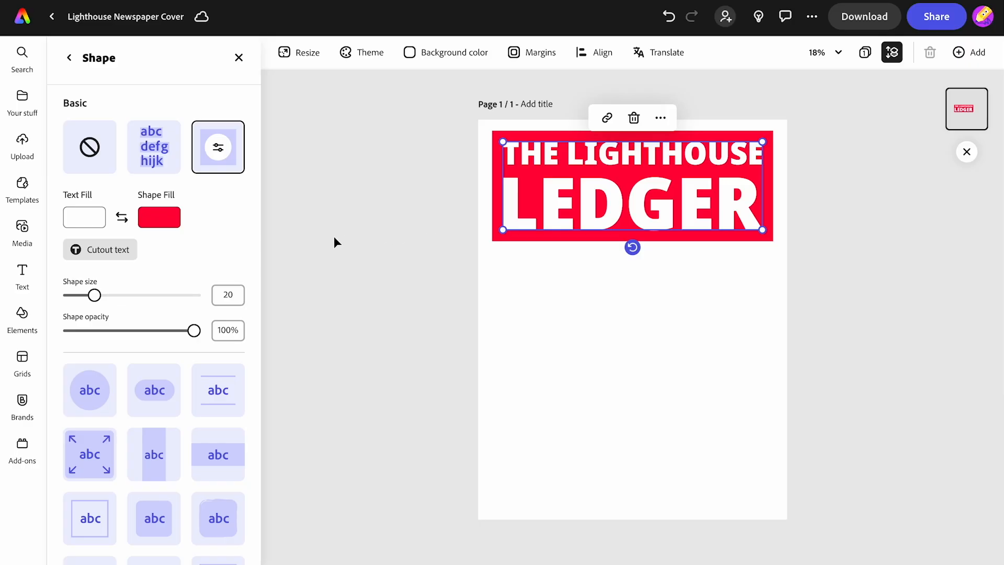
Add a text box with the headline "GRUMPY LIGHTHOUSE KEEPER SAVED BY KIND LOCAL RESIDENTS"
left_click(22, 271)
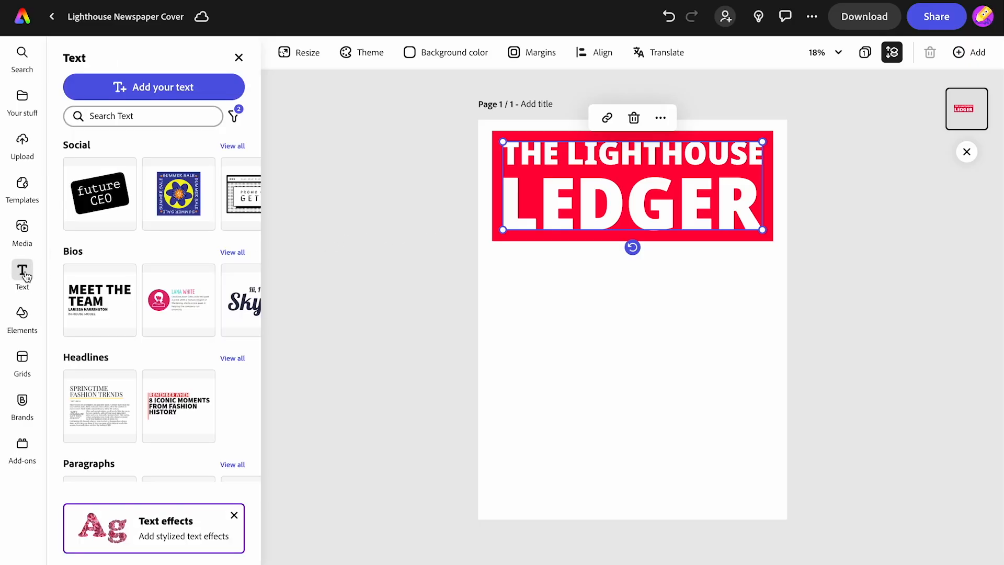
left_click(124, 85)
type("GRUMPY LIGHTHOUSE KEEPER SAVED BY KIND LOCAL RESIDENTS")
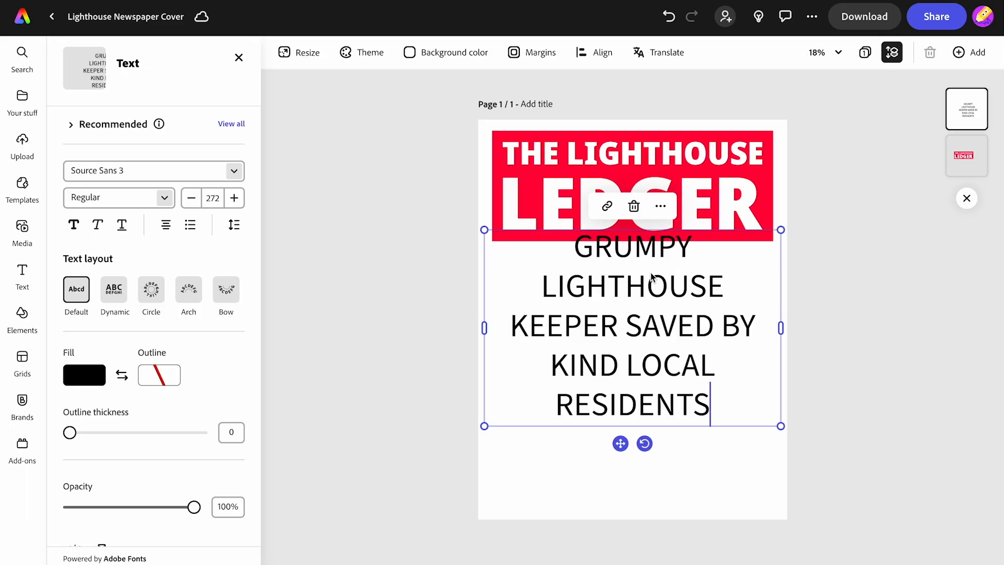
Give the headline the Dynamic text layout and fit it on two lines at banner width just below the title banner
left_click(122, 296)
left_click_drag(484, 390, 492, 387)
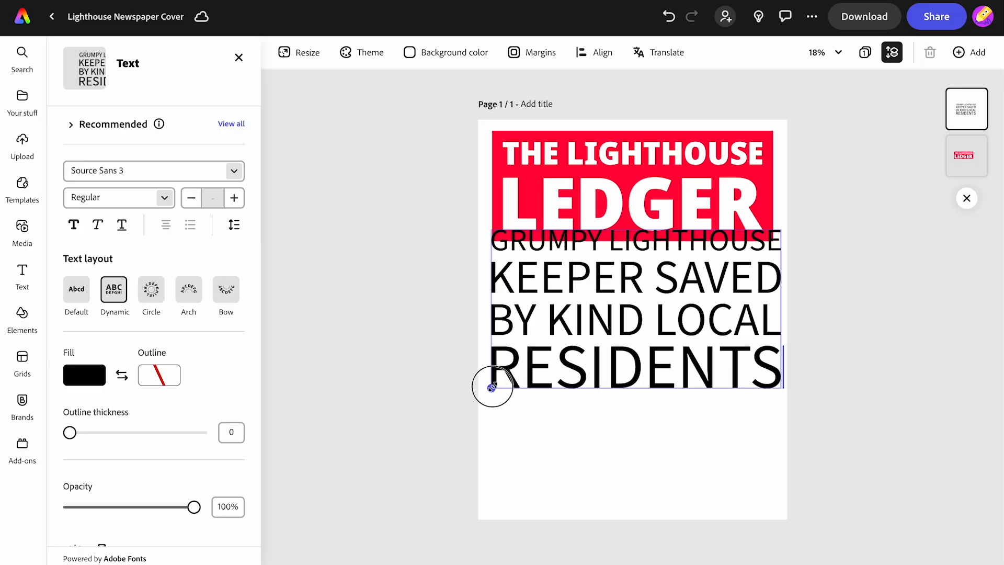
left_click_drag(781, 388, 773, 277)
left_click_drag(611, 281, 620, 300)
Set the headline's font weight to Bold
left_click(165, 201)
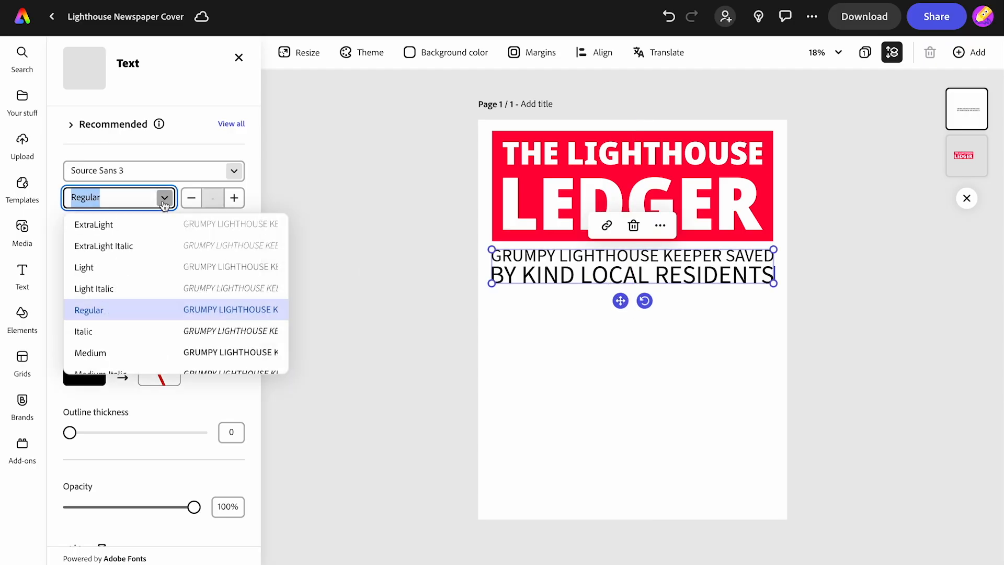
scroll(128, 284, "down", 3)
left_click(125, 299)
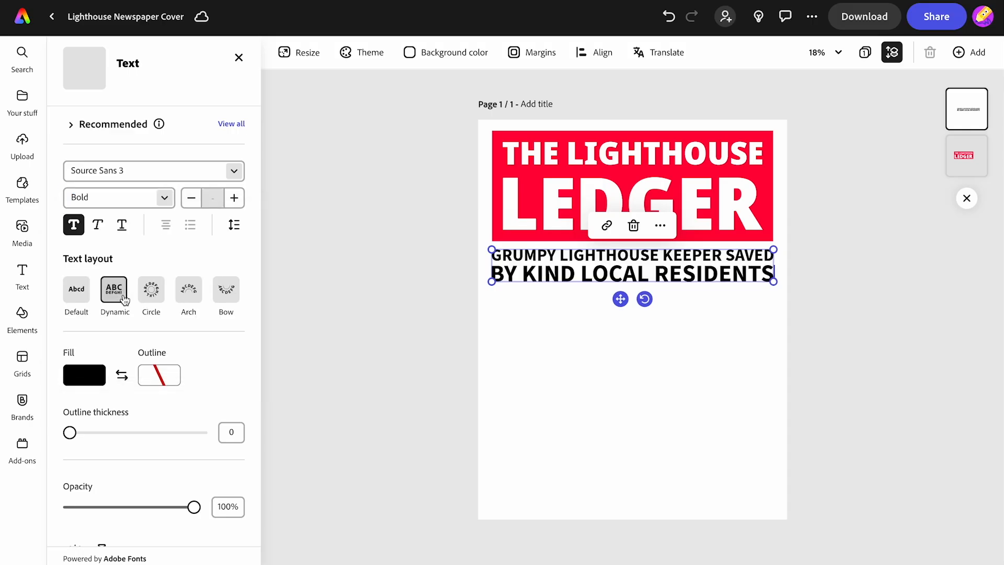
left_click(356, 285)
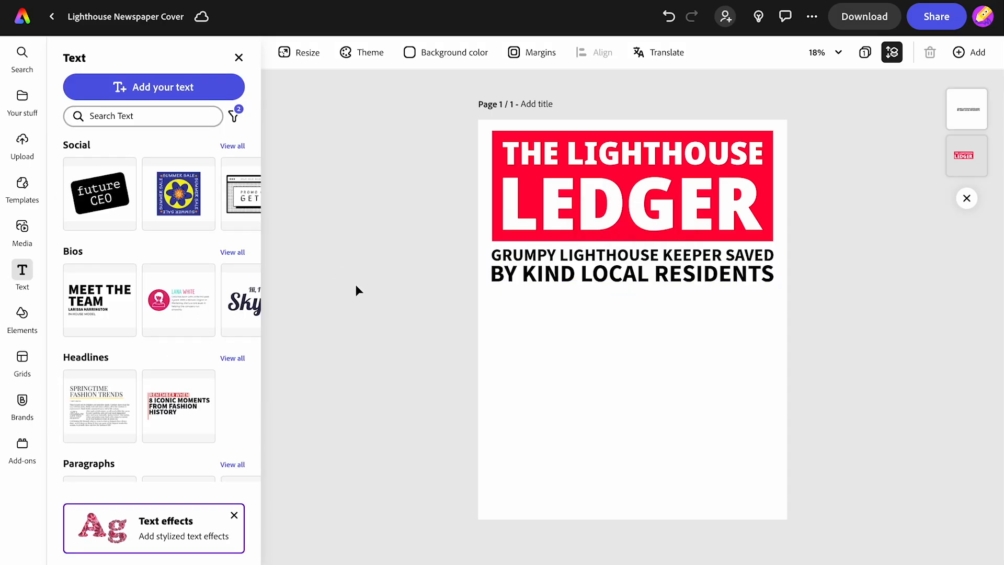
Insert a Widescreen (16:9) text-to-image placeholder and enlarge it below the headline to almost the banner's width
left_click(22, 228)
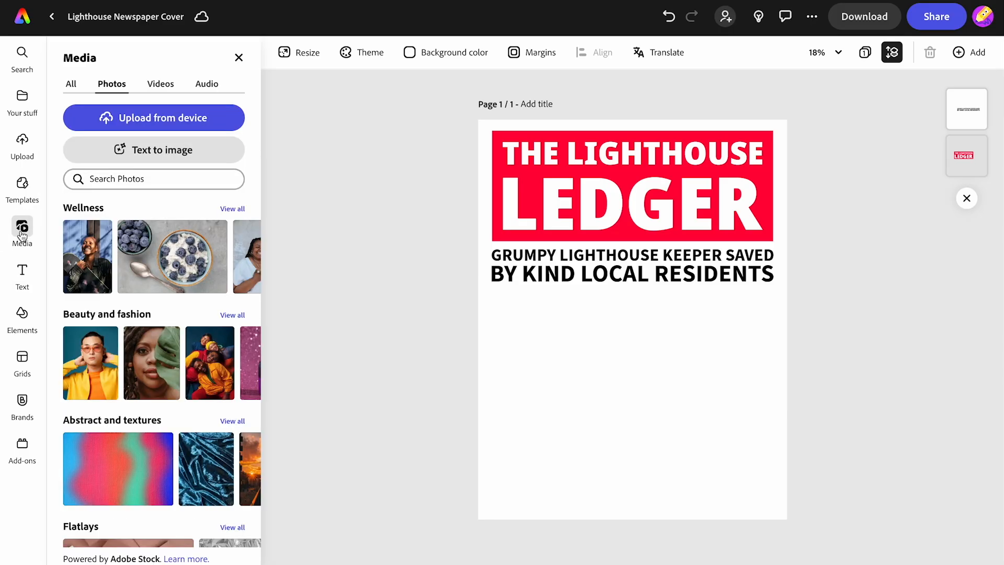
left_click(131, 155)
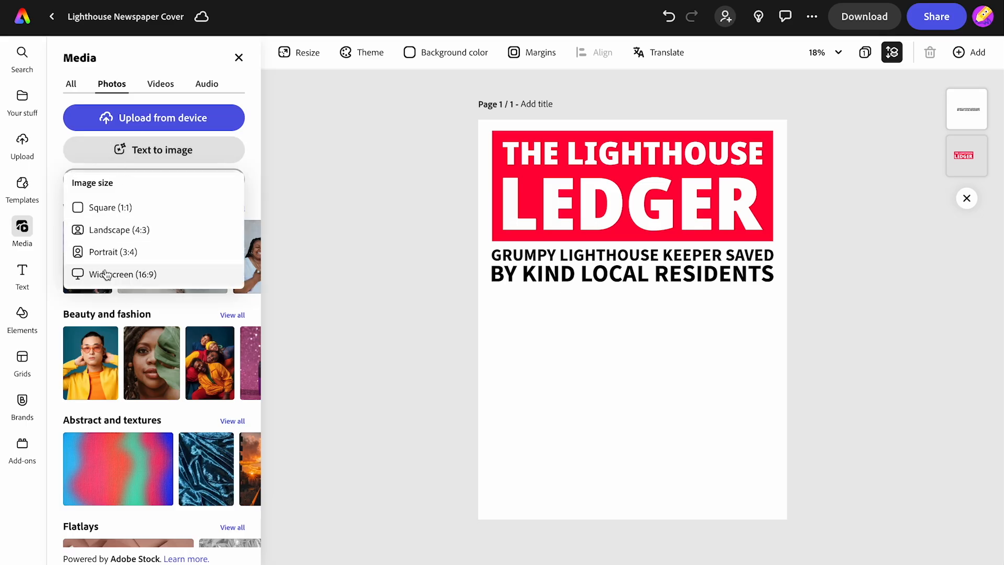
left_click(107, 275)
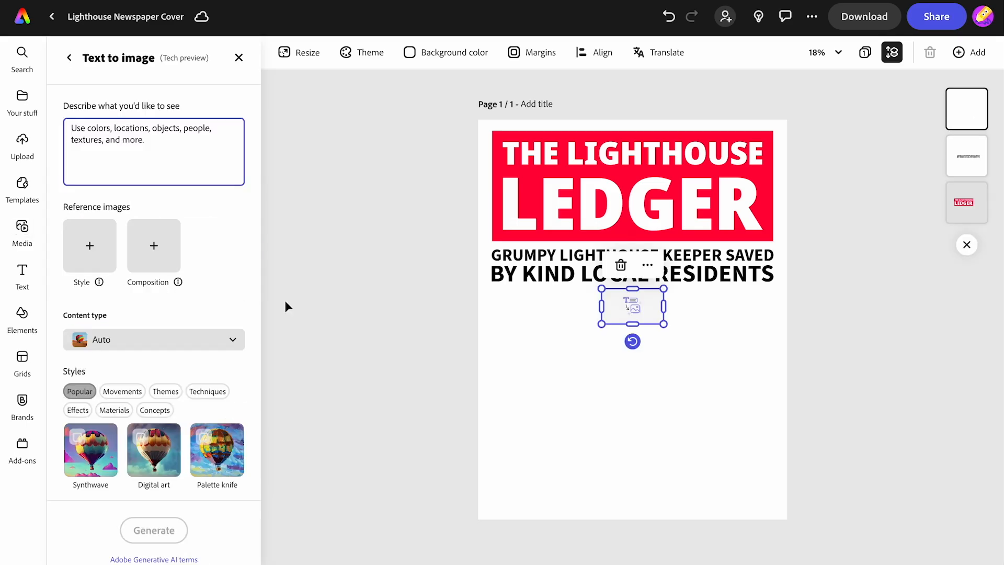
left_click_drag(600, 325, 497, 384)
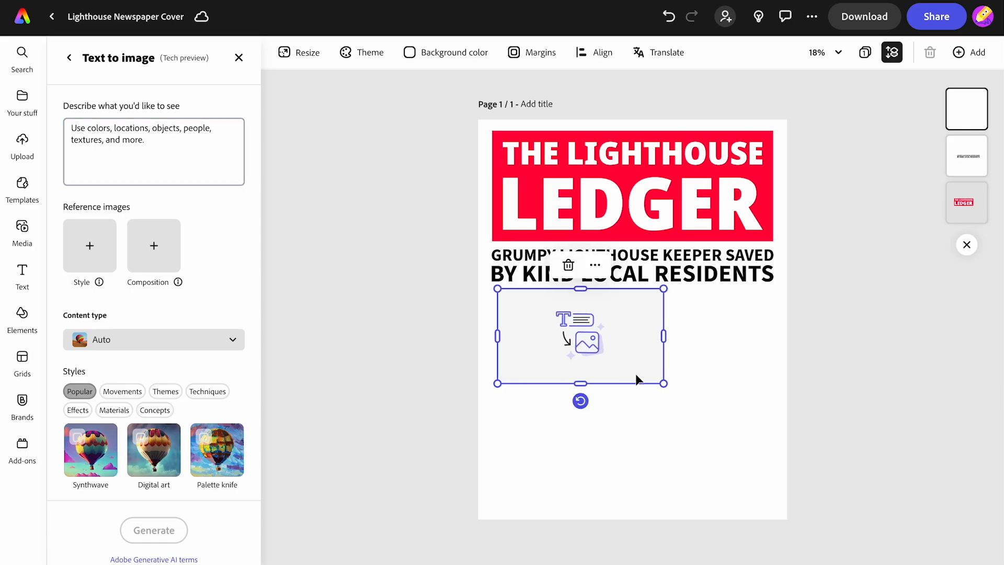
left_click_drag(661, 386, 756, 425)
Generate an image from "stormy sea at night time with huge waves and a large industrial ship near a lighthouse on the edge of a tall rocky cliff"
left_click(95, 126)
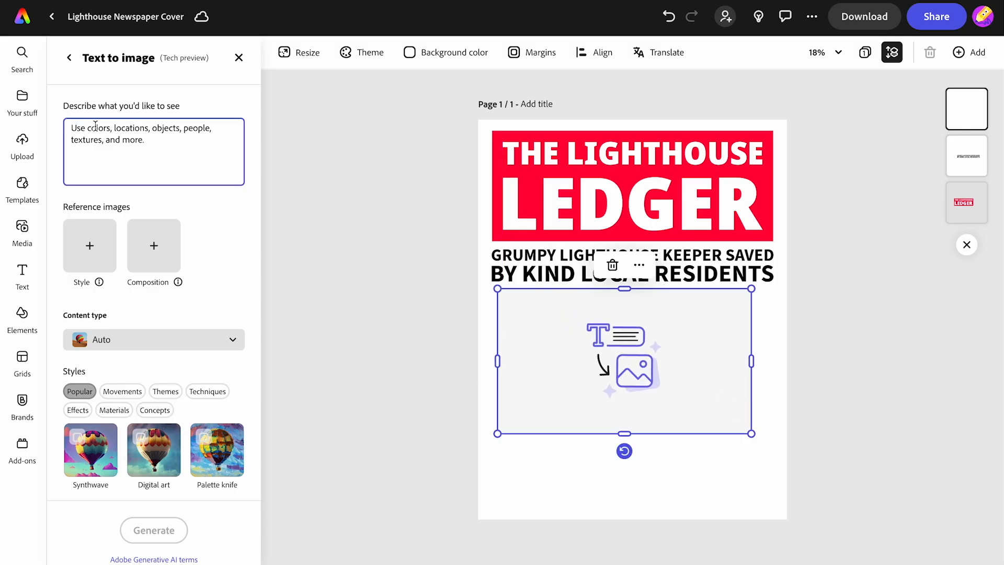
type("stormy sea at night time with huge waves and a large industrial ship near a lighthouse on the edge of a tall rocky cliff")
left_click(153, 529)
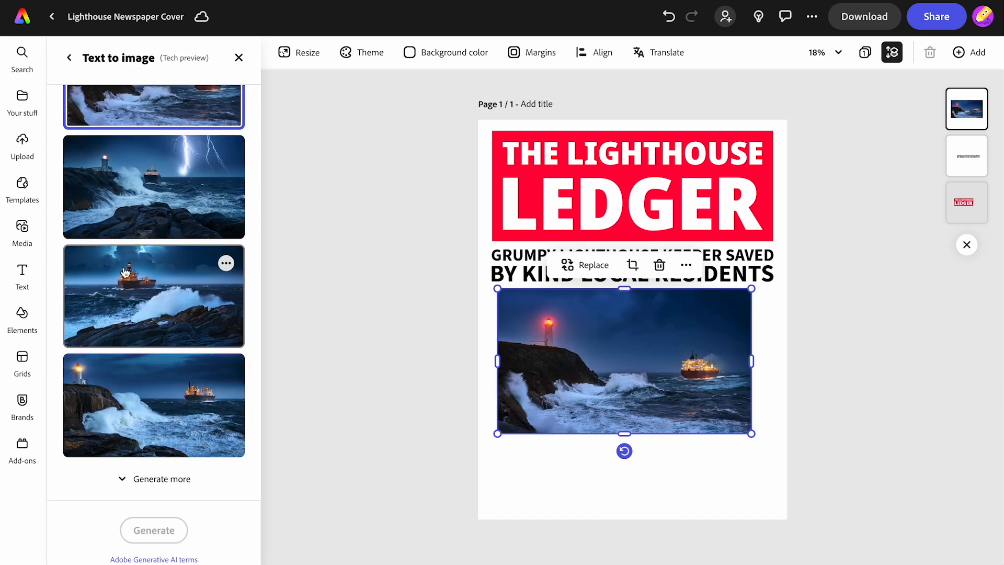
Swap the placed image for the generated result with lightning, a lighthouse and a ship at sea
scroll(134, 292, "up", 3)
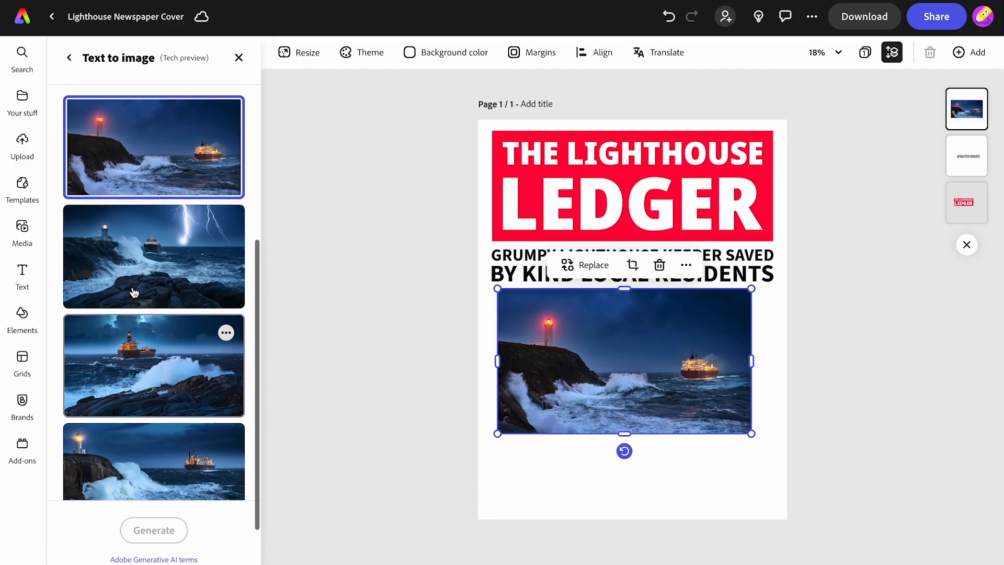
scroll(134, 291, "up", 1)
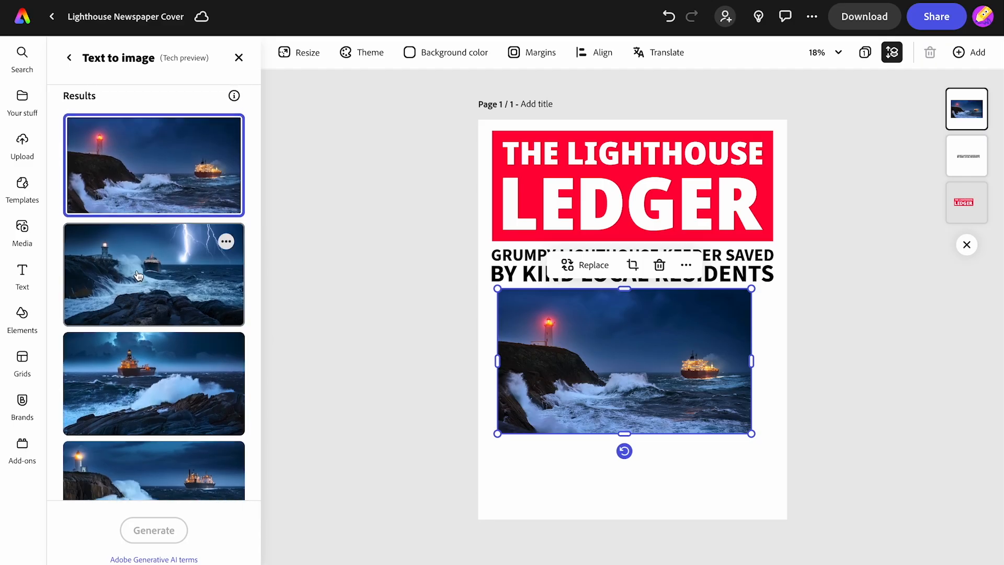
left_click(138, 275)
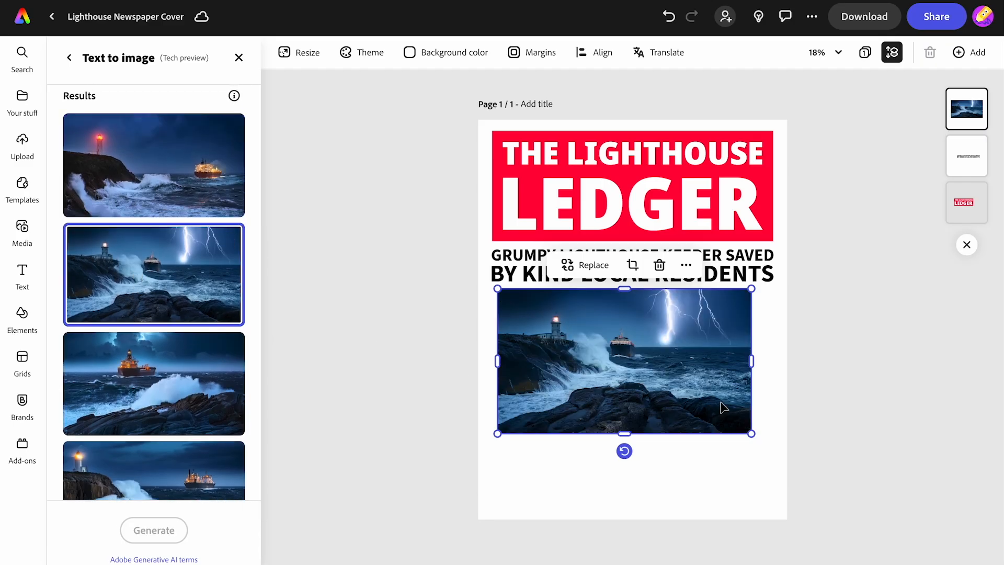
Widen the lighthouse image to the title banner's full width and crop its lower edge to about a third less height
left_click_drag(752, 363, 771, 363)
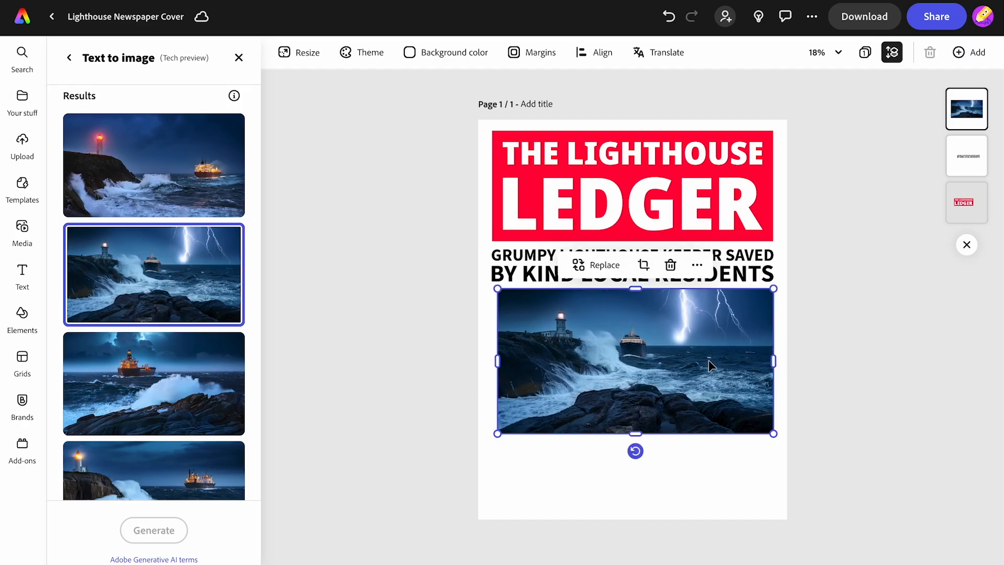
left_click_drag(499, 364, 492, 365)
left_click_drag(632, 433, 636, 383)
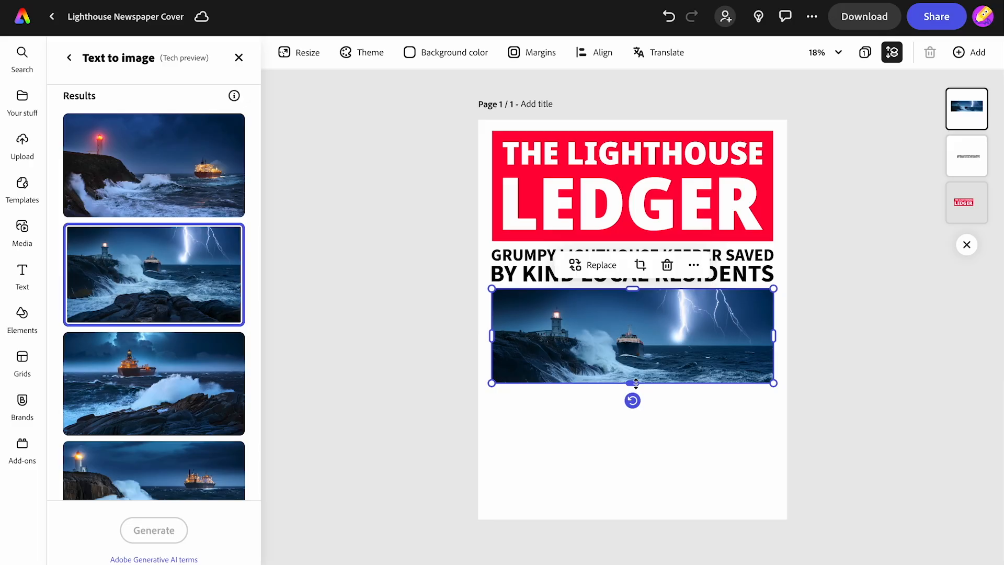
left_click(435, 367)
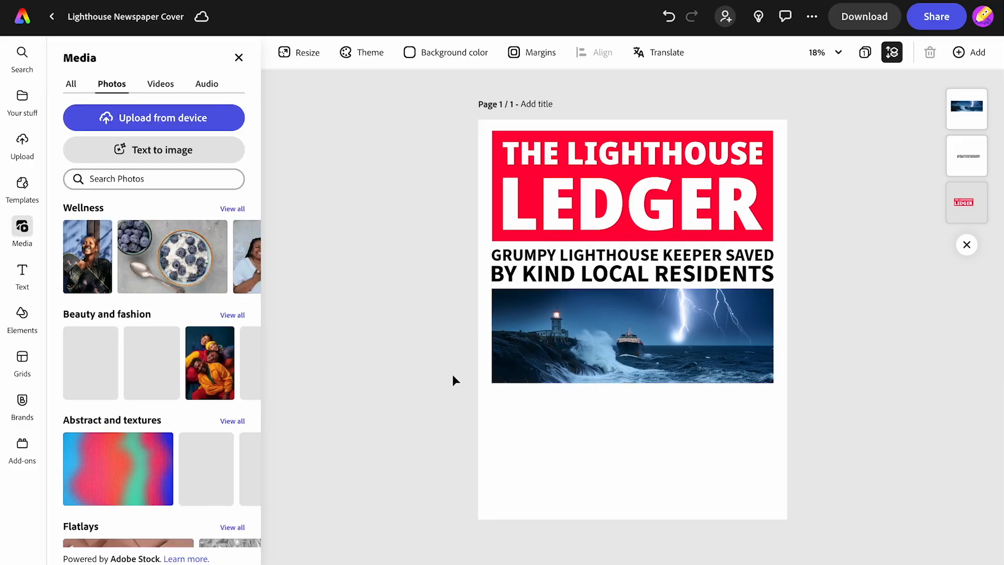
Add a paragraph starting "During last night's ferocious storm" about courageous local residents saving the lighthouse keeper and helping avert a certain shipping disaster
left_click(21, 277)
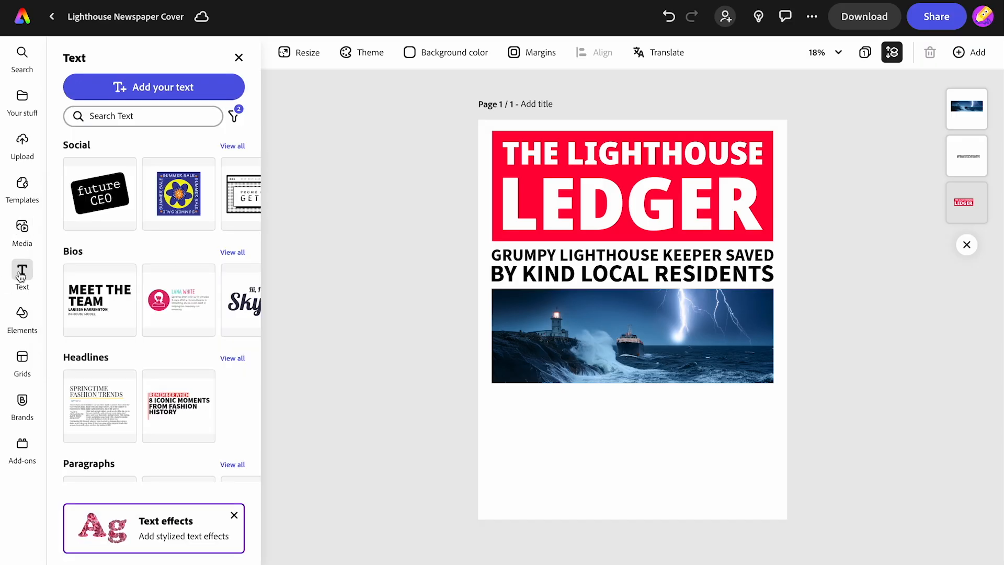
left_click(130, 85)
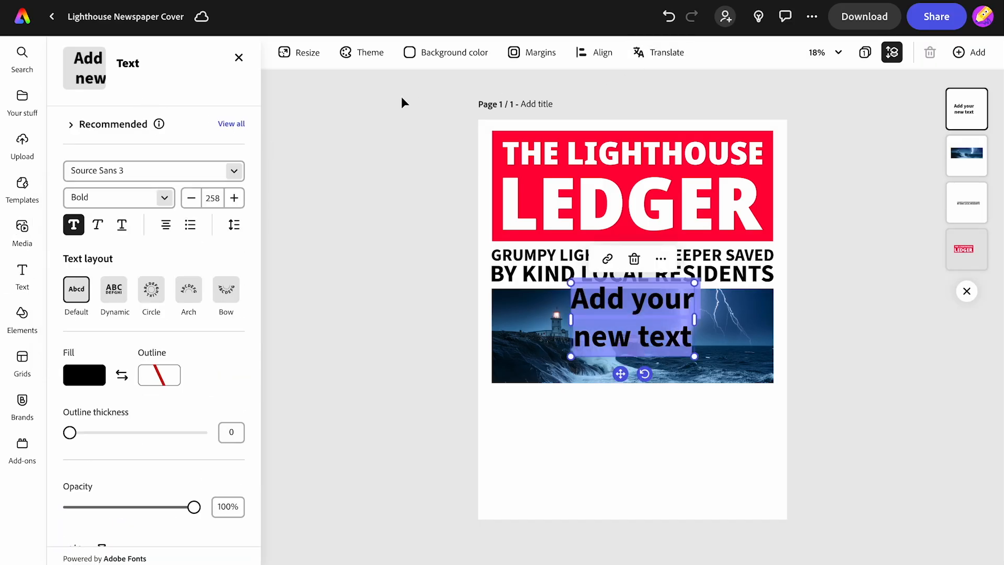
type("During last night's ferocious storm, the local lighthouse keeper was saved by a team of courageous local residents who braved the crazy conditions to help avert a certain shipping disaster.")
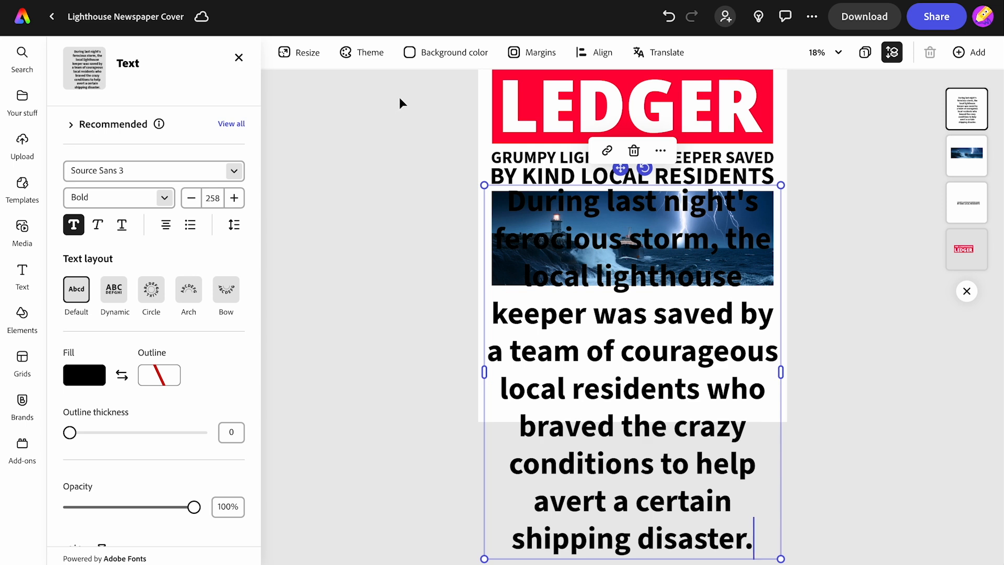
Set the storm paragraph's font size to 80 and its font weight to Regular
left_click(212, 197)
type("80")
key("Return")
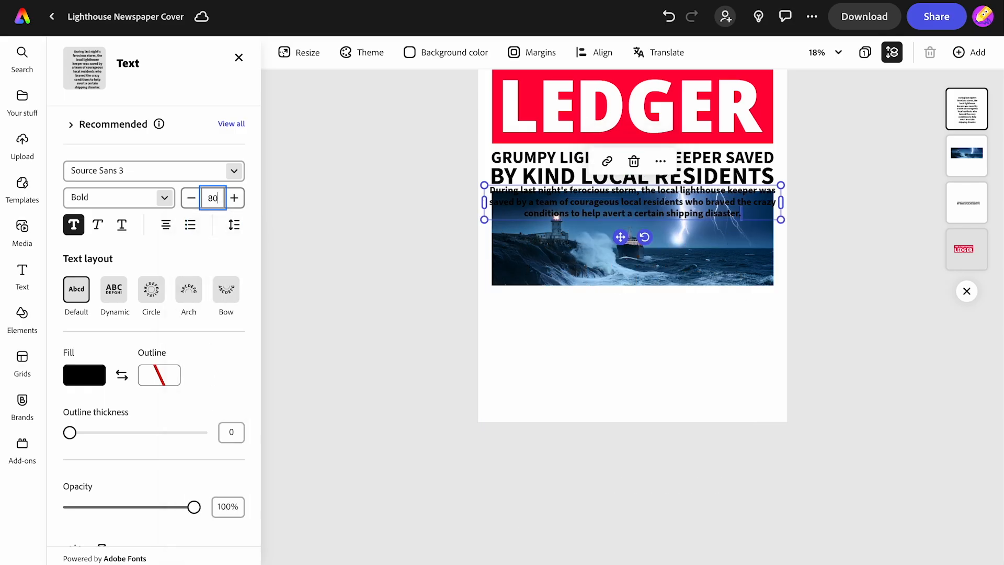
left_click(164, 207)
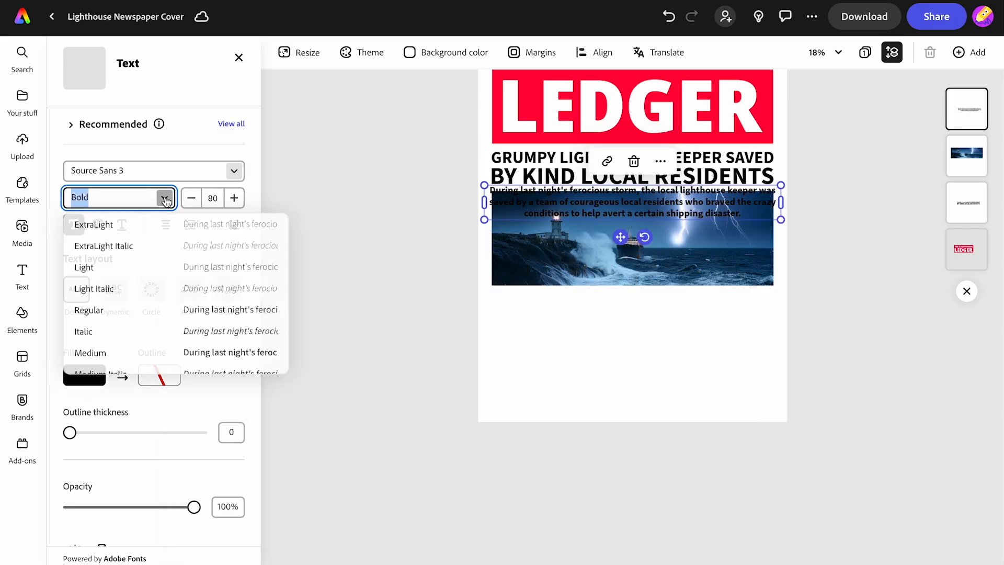
left_click(122, 308)
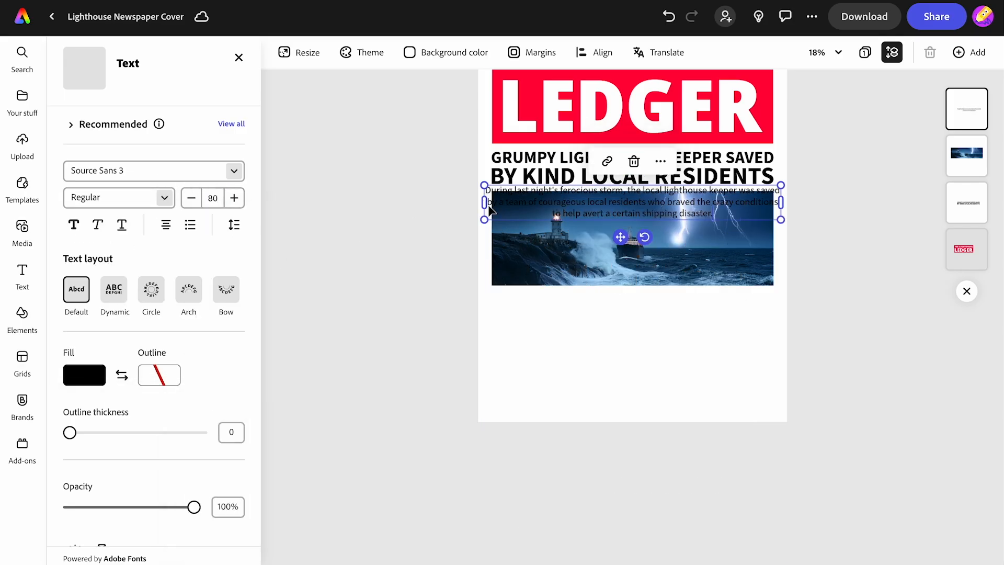
Fit the paragraph to the image's width directly below the image and set its font size to 85
left_click_drag(620, 237, 631, 349)
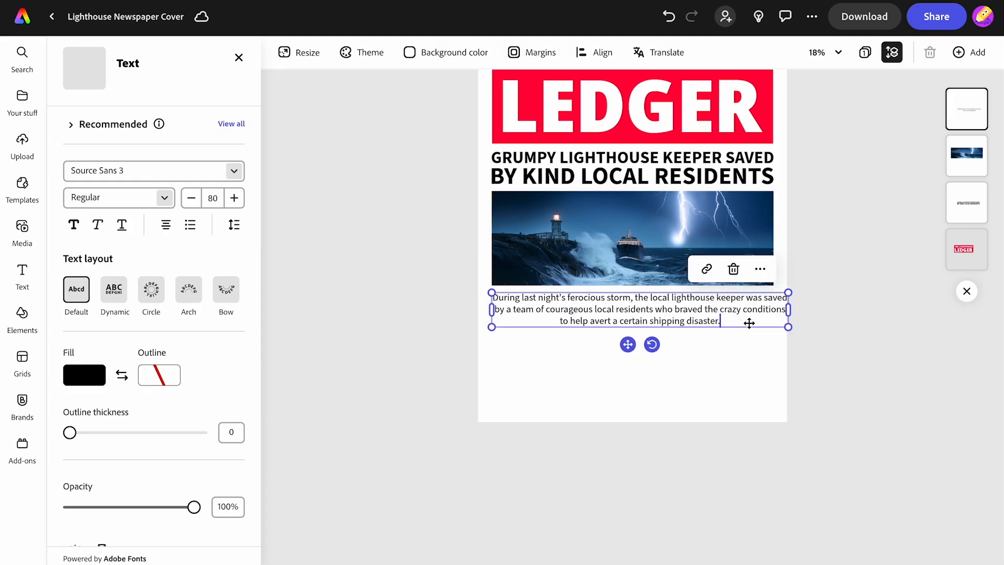
left_click_drag(788, 309, 775, 313)
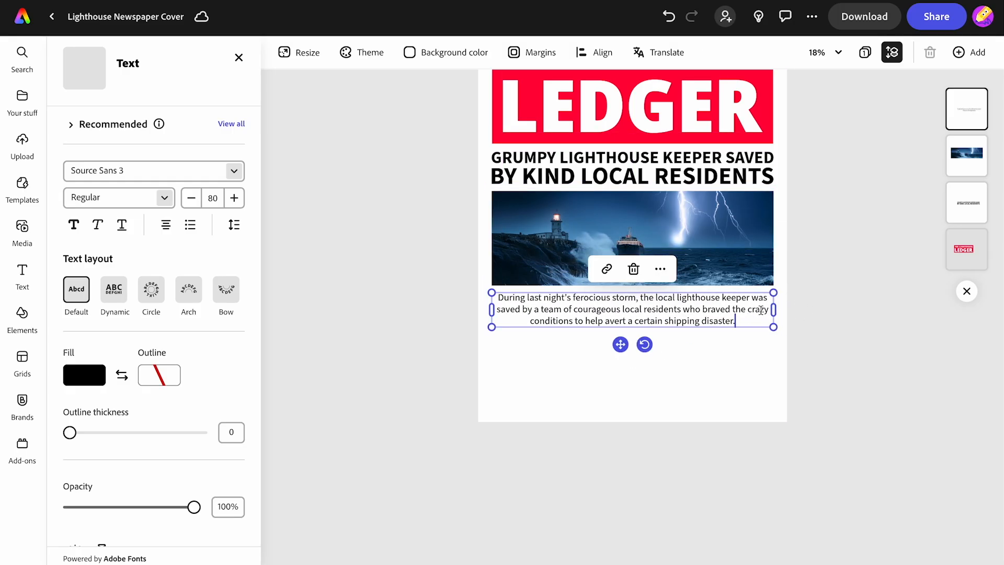
left_click(232, 199)
left_click(232, 199)
left_click(232, 199)
left_click(232, 200)
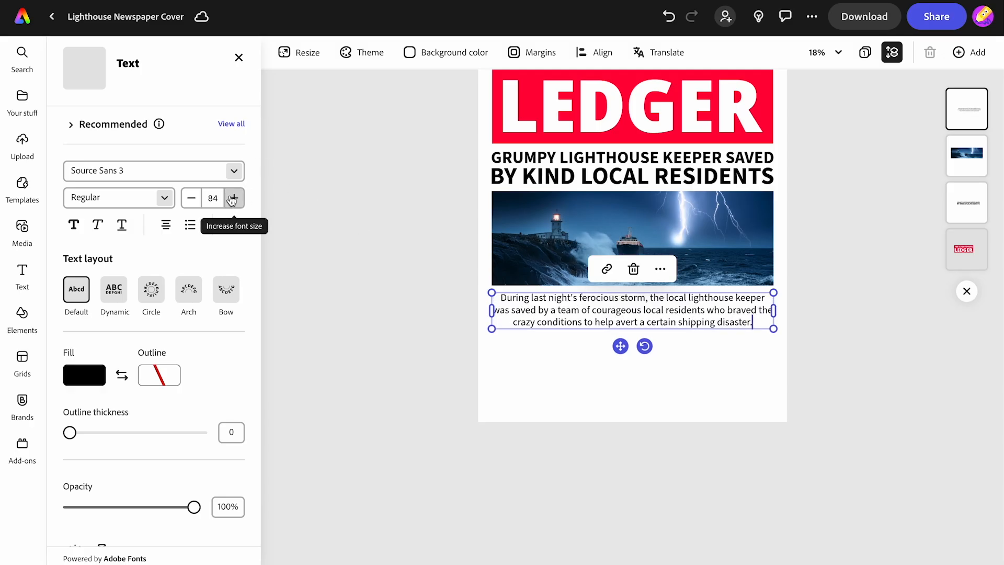
left_click(231, 200)
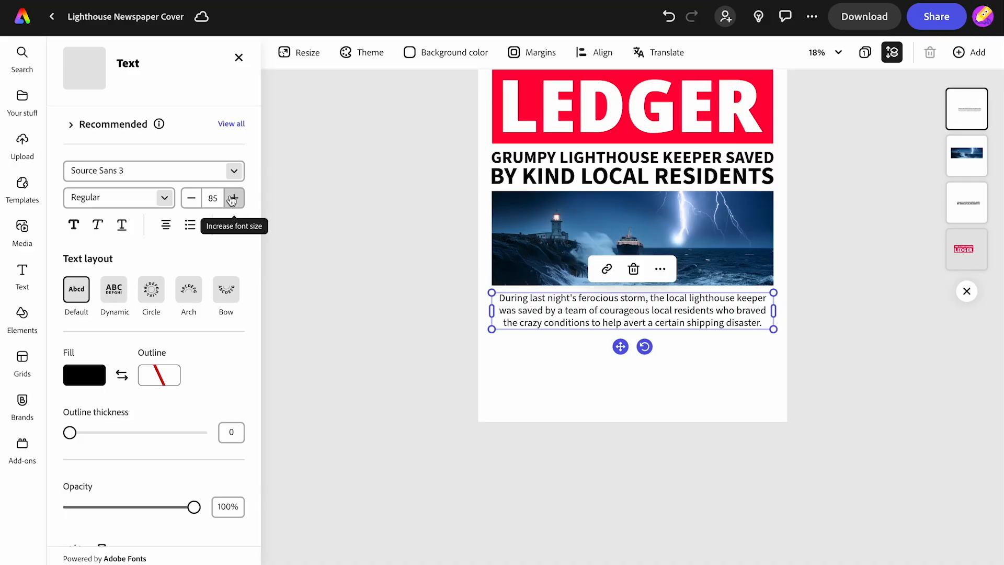
left_click(356, 202)
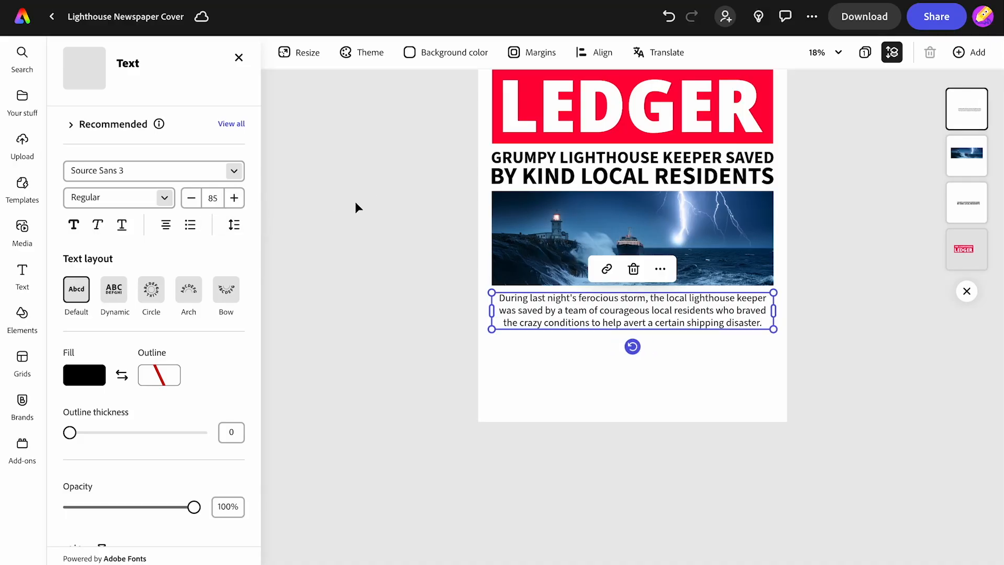
left_click(356, 208)
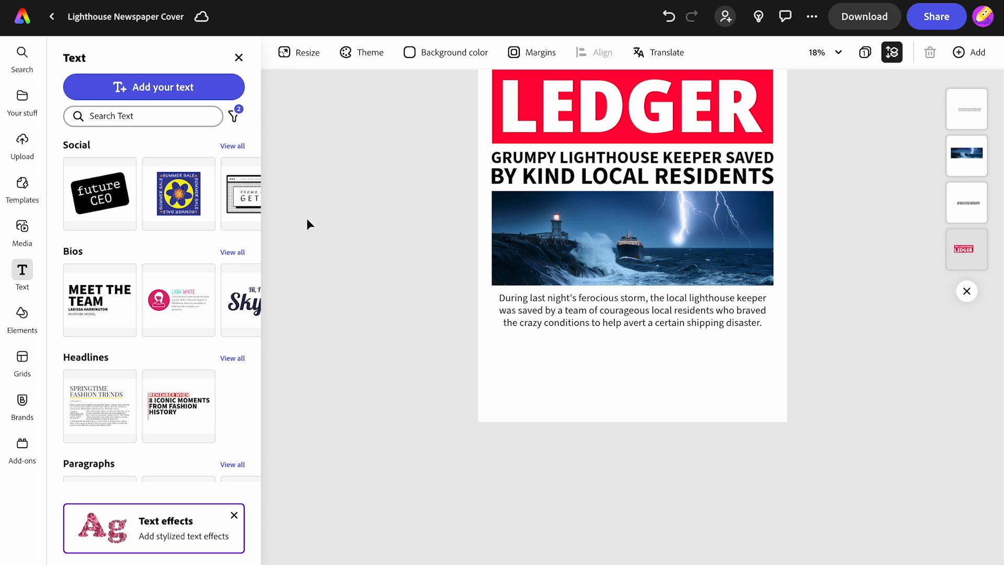
Add the text "Read more about this feat of kindness and bravery on page 2" in the lower part of the page
left_click(132, 88)
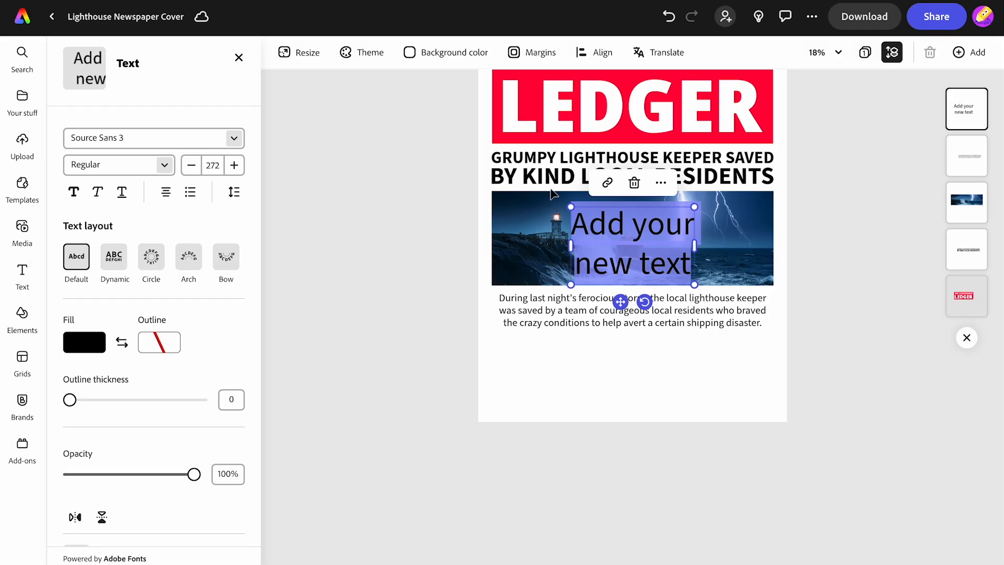
type("Read more about this feat of kindness and bravery on page")
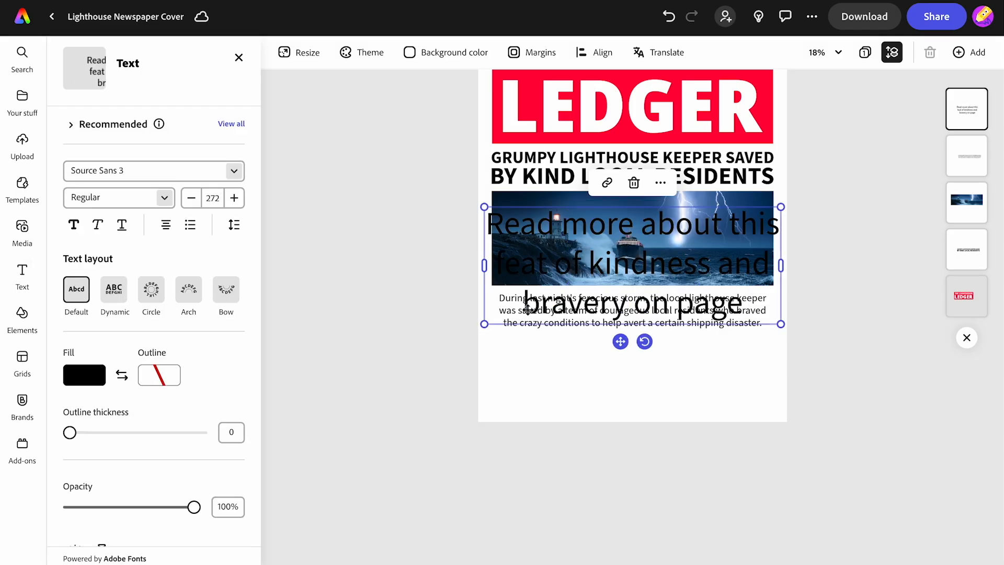
left_click_drag(620, 341, 621, 442)
type("2")
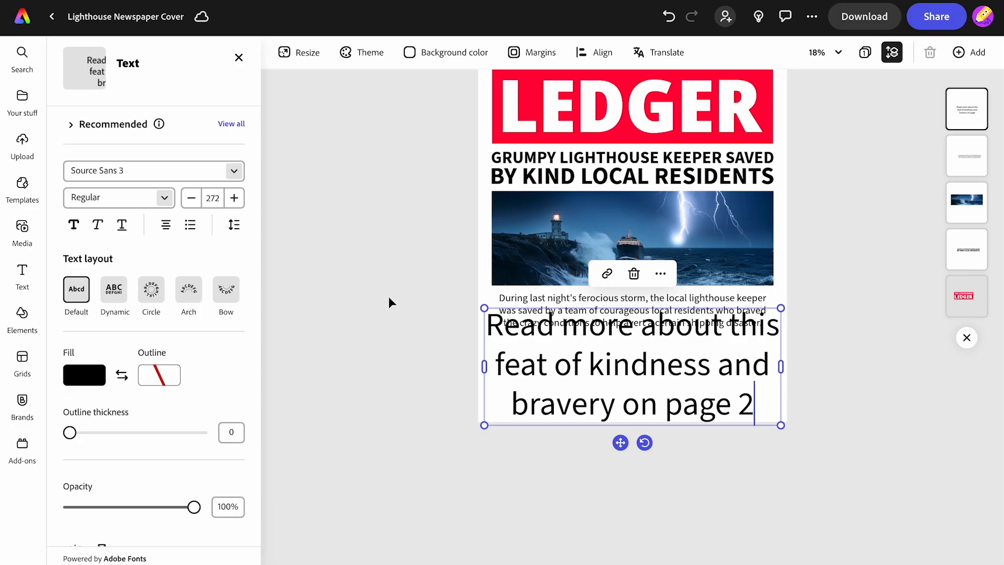
Apply the basic solid rectangle shape behind the "Read more" text and show its shape settings
scroll(183, 380, "down", 3)
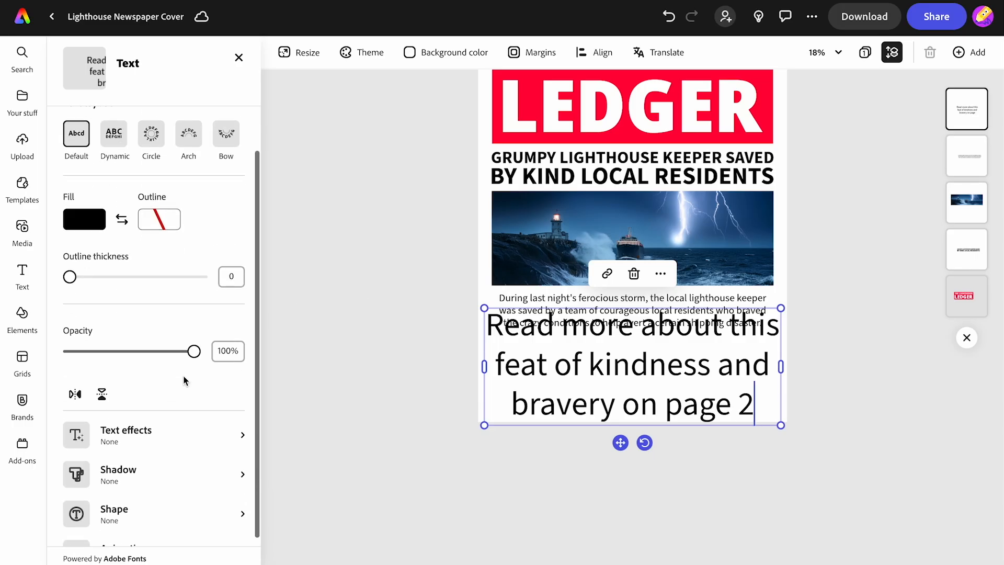
scroll(178, 419, "down", 1)
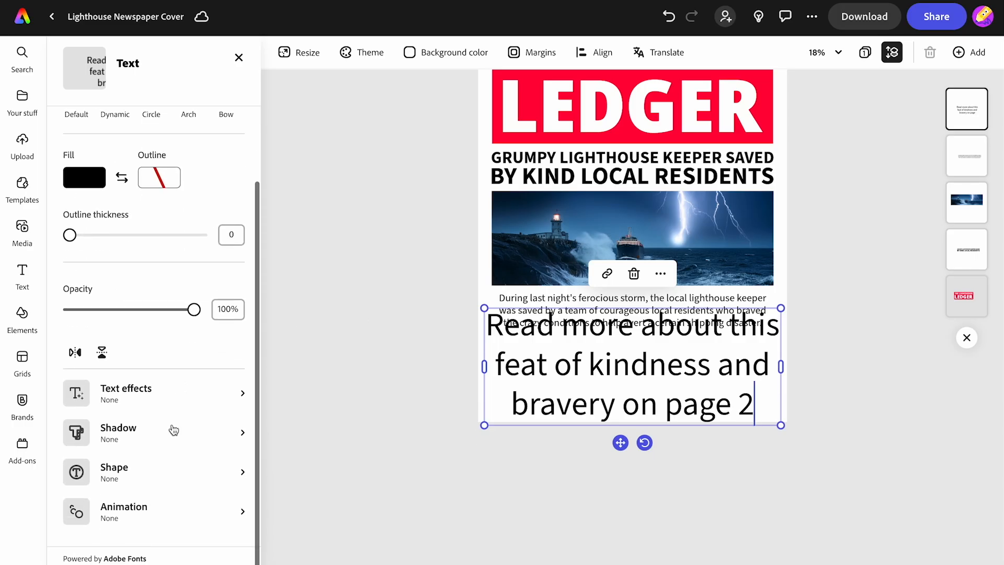
left_click(155, 468)
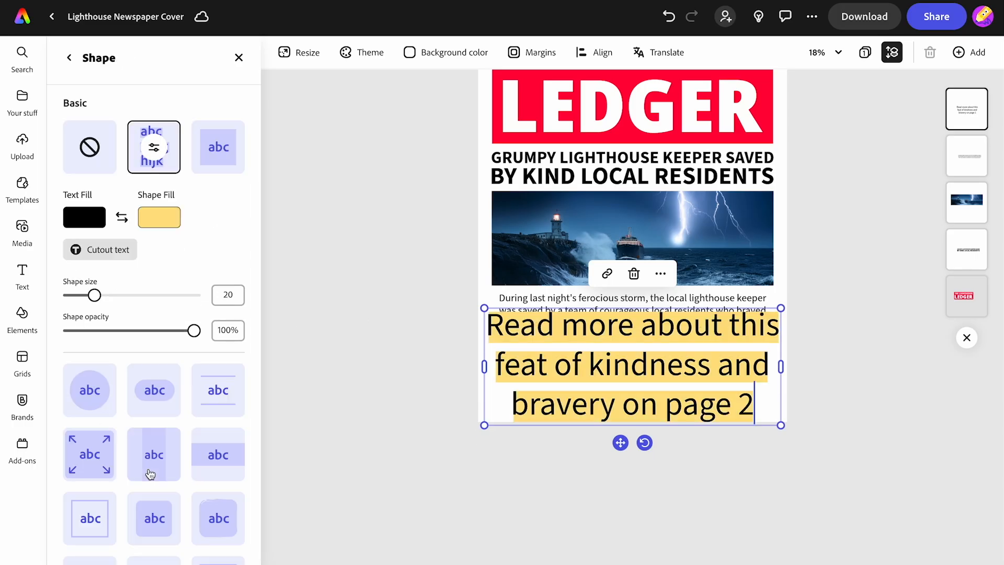
left_click(215, 151)
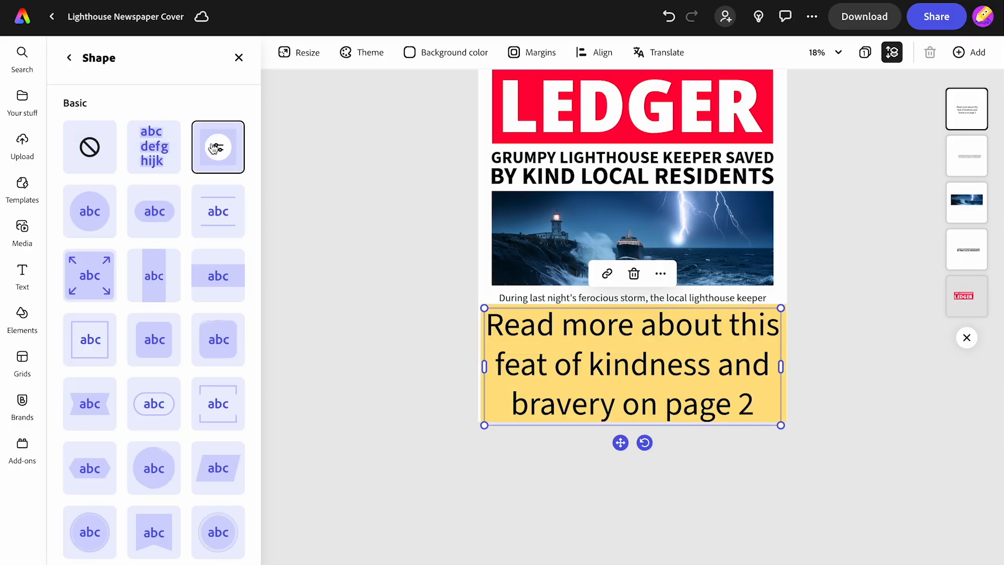
left_click(218, 148)
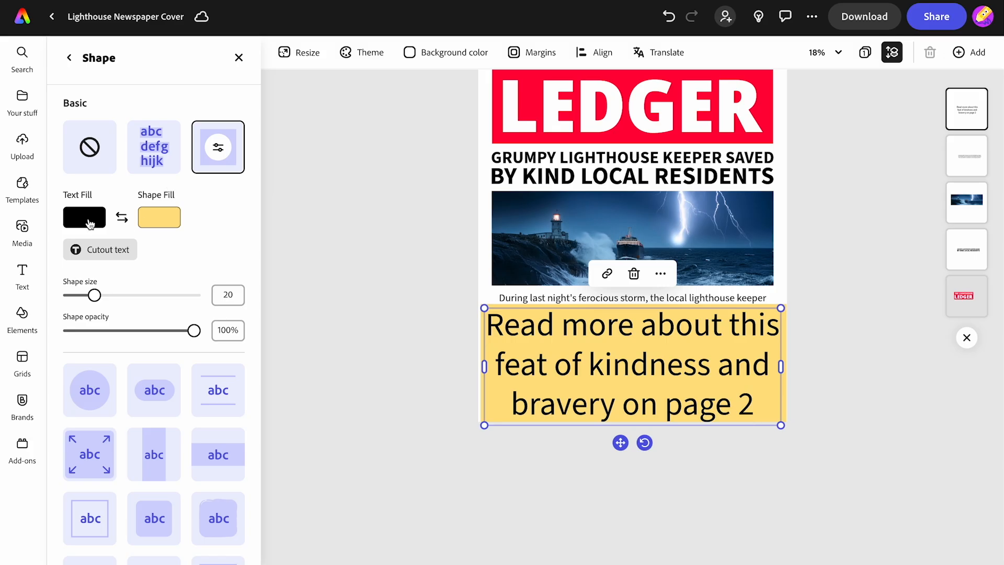
Set the "Read more" text's shape fill to the red sampled from the title banner
left_click(157, 221)
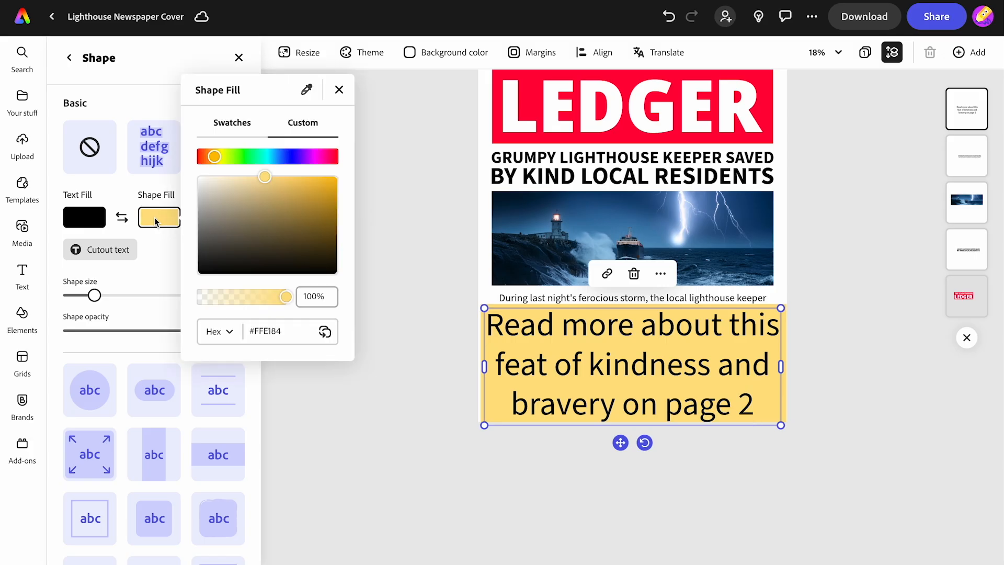
left_click(307, 92)
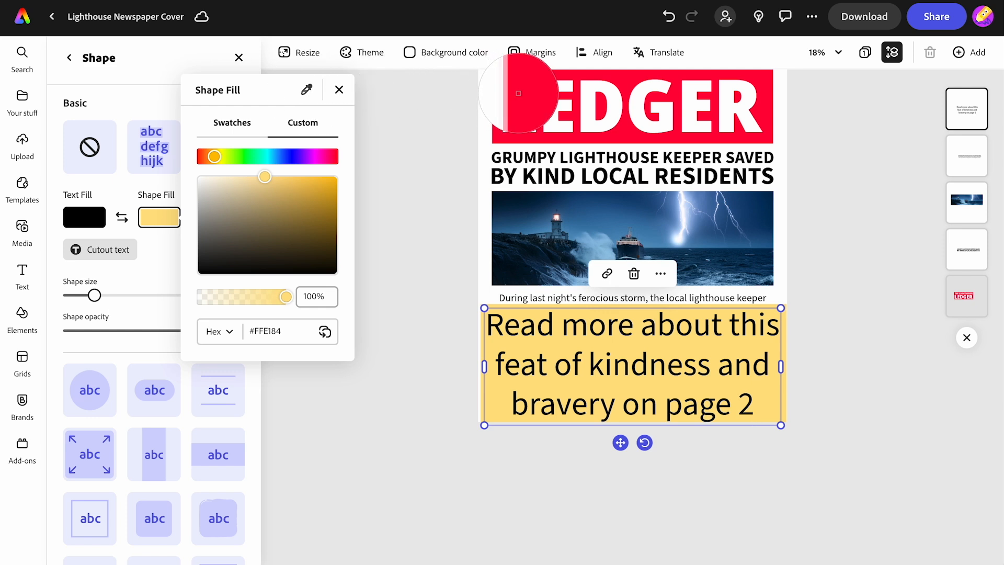
left_click(526, 94)
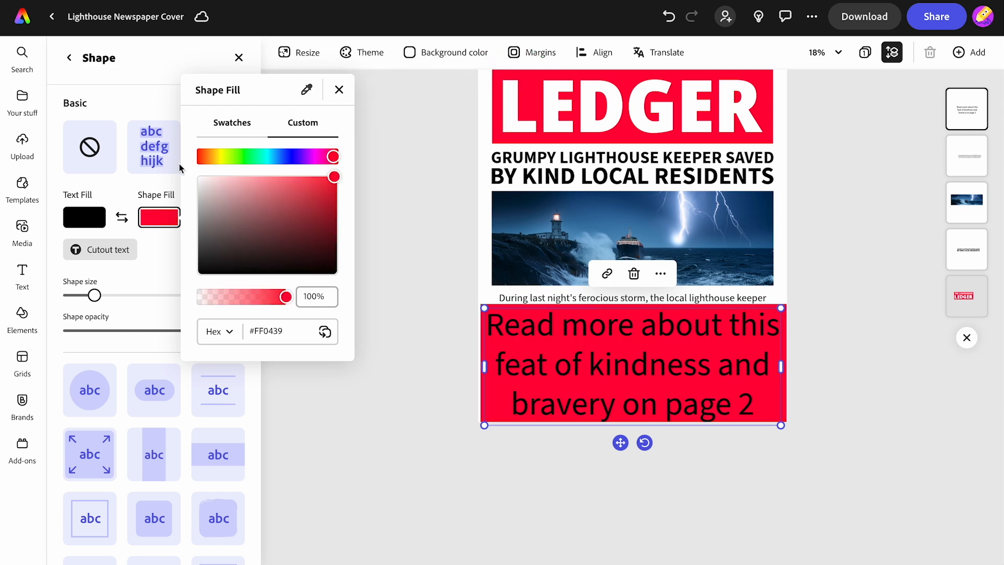
Set the "Read more" text's fill to yellow #F5CB16 and return to its main text settings
left_click(87, 219)
left_click(86, 219)
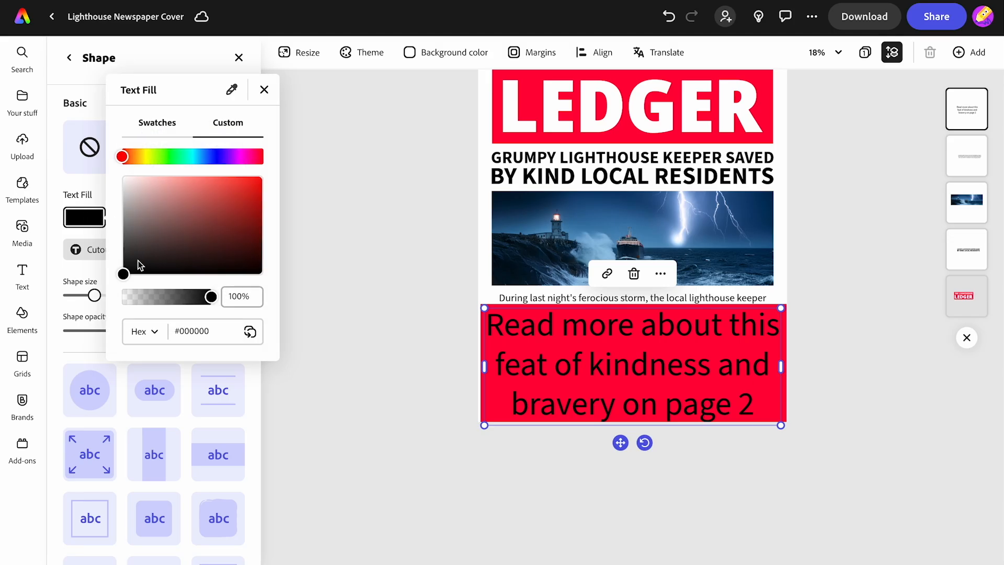
left_click_drag(126, 276, 250, 180)
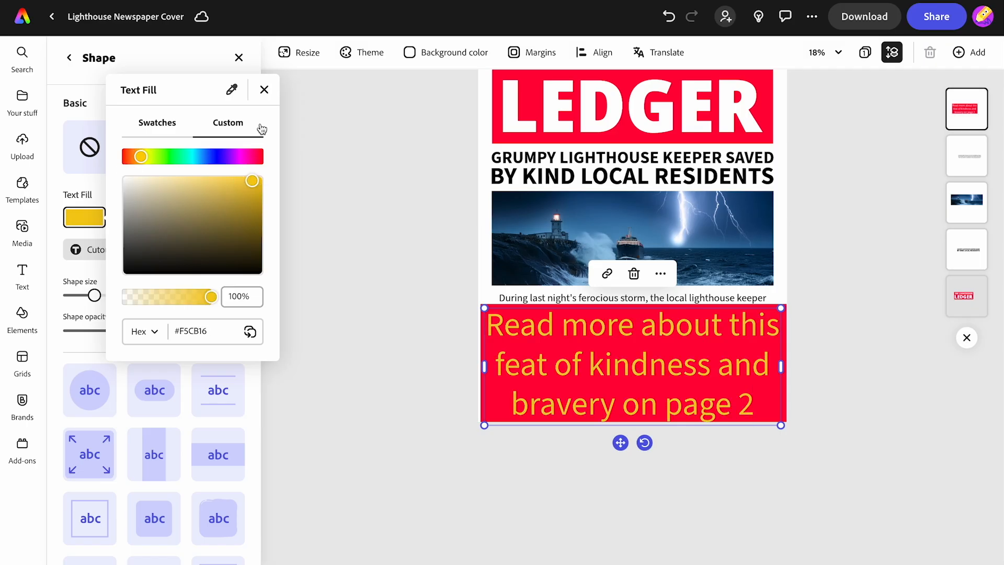
left_click(264, 90)
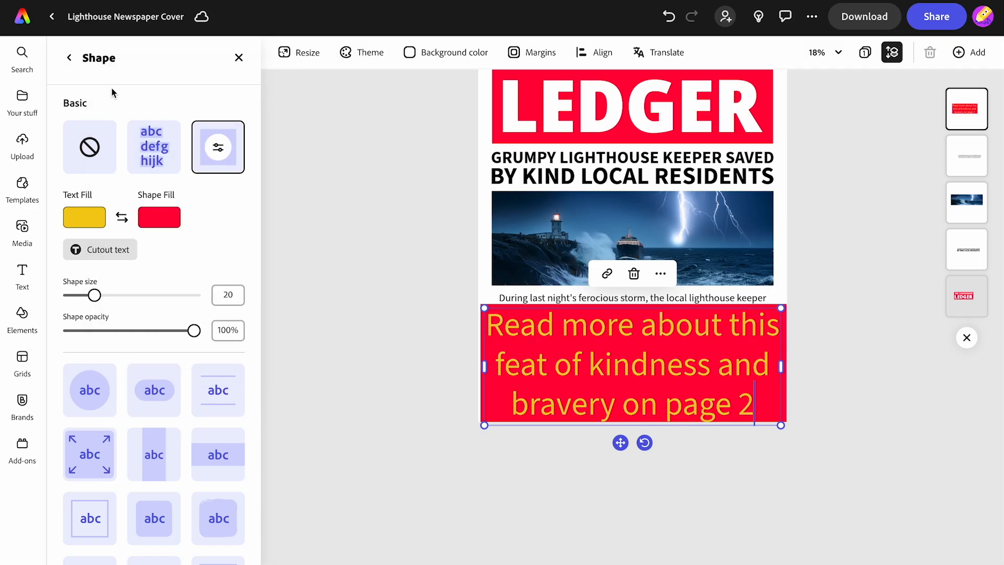
left_click(69, 58)
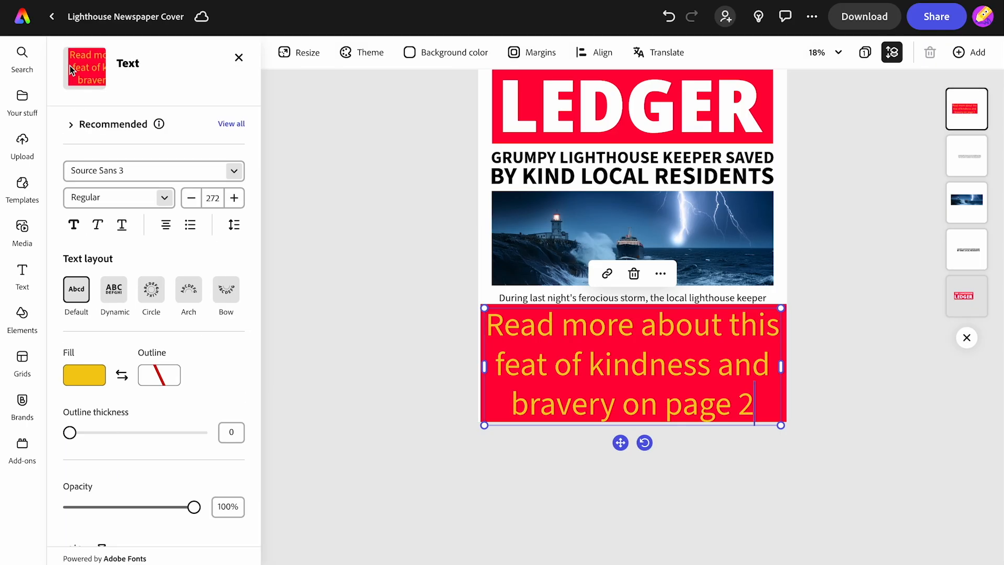
Give the "Read more" text the Dynamic layout and fit it on one line at about the paragraph's width just below the paragraph
left_click(110, 298)
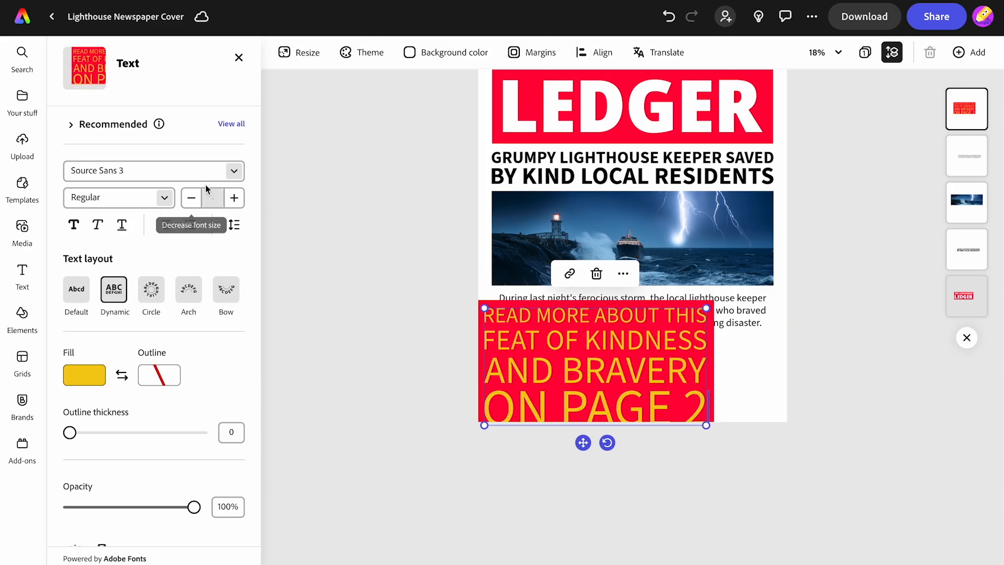
left_click(193, 198)
left_click(194, 198)
left_click(193, 199)
left_click(194, 198)
left_click(193, 199)
left_click(191, 198)
left_click(191, 197)
left_click(191, 197)
left_click_drag(609, 374, 760, 327)
left_click_drag(608, 332, 618, 368)
Set the "Read more" text to Bold and fit it to the image's width directly beneath the story paragraph
left_click(163, 202)
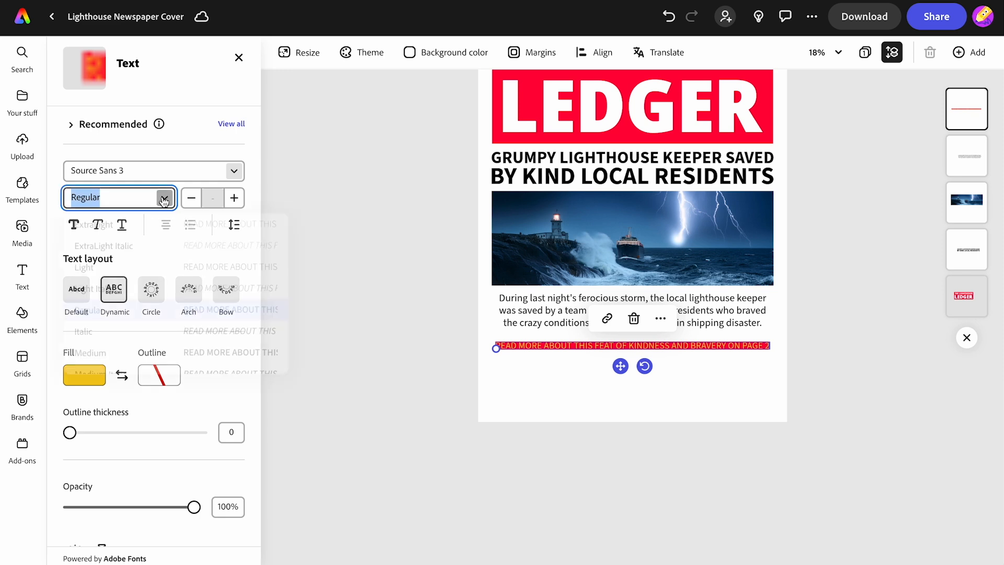
scroll(118, 327, "down", 3)
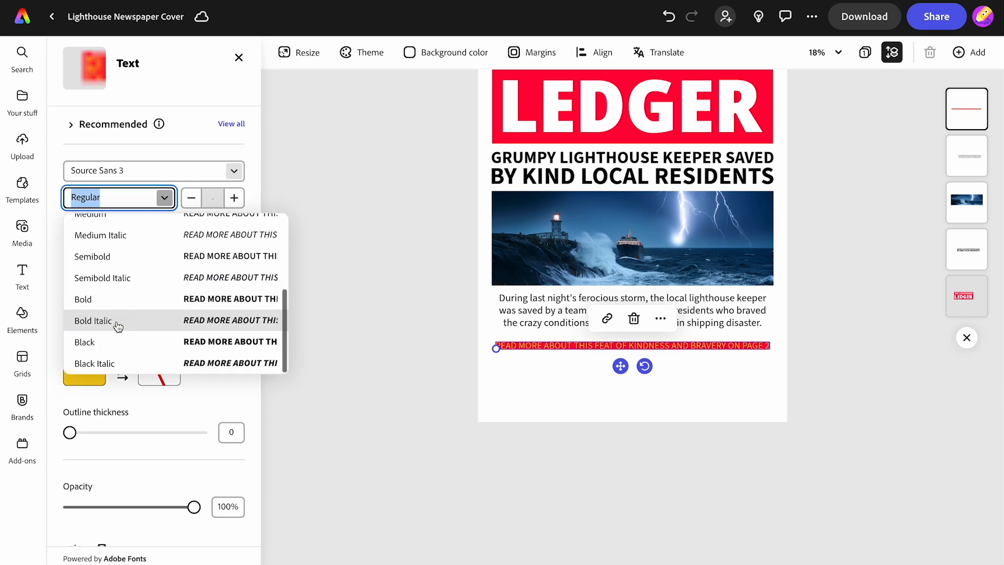
left_click(116, 296)
left_click_drag(495, 349, 486, 348)
left_click_drag(611, 364, 620, 357)
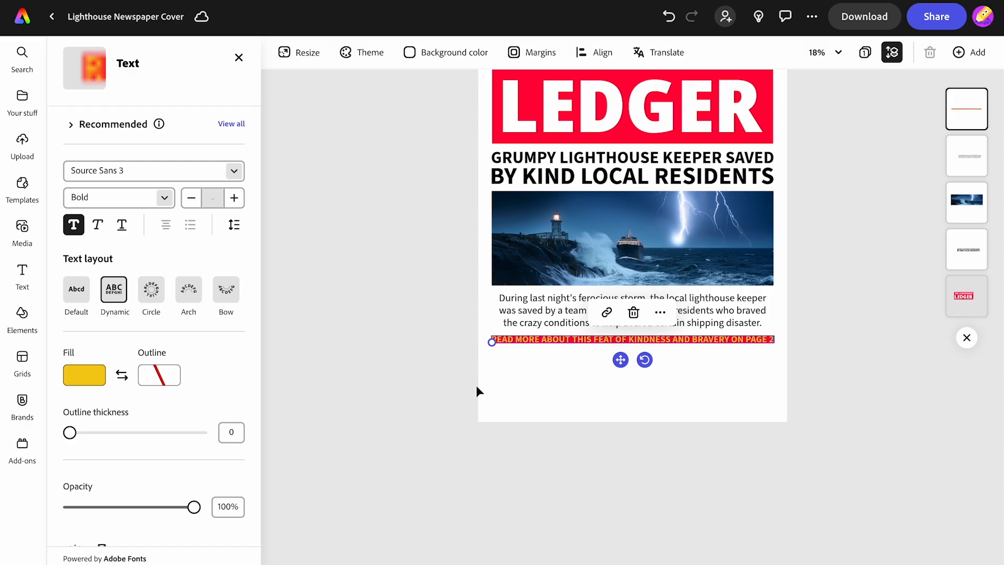
left_click(401, 377)
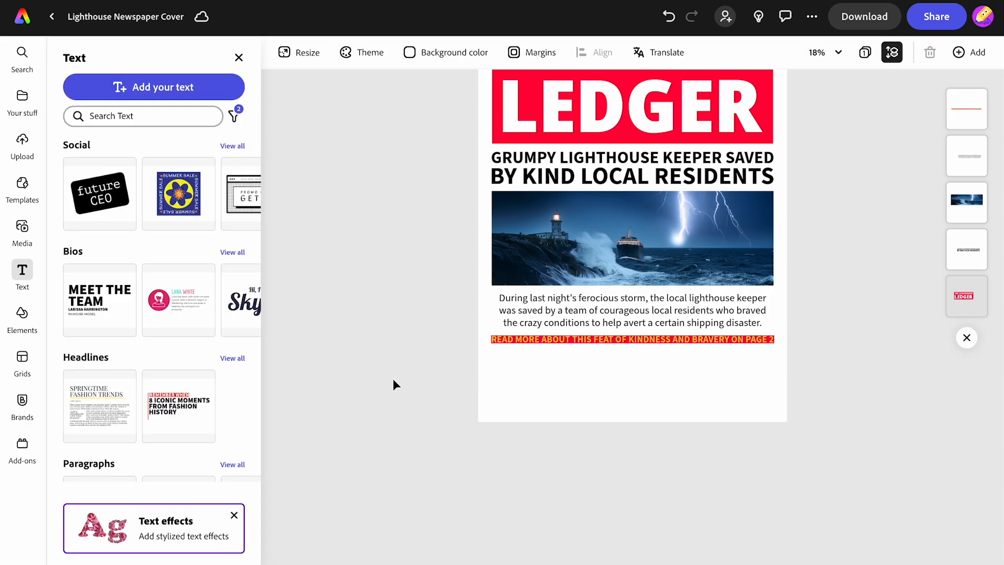
Search the icons for "barcode", add the plain vertical-bar barcode, and place it at reduced size in the page's lower right corner
left_click(17, 317)
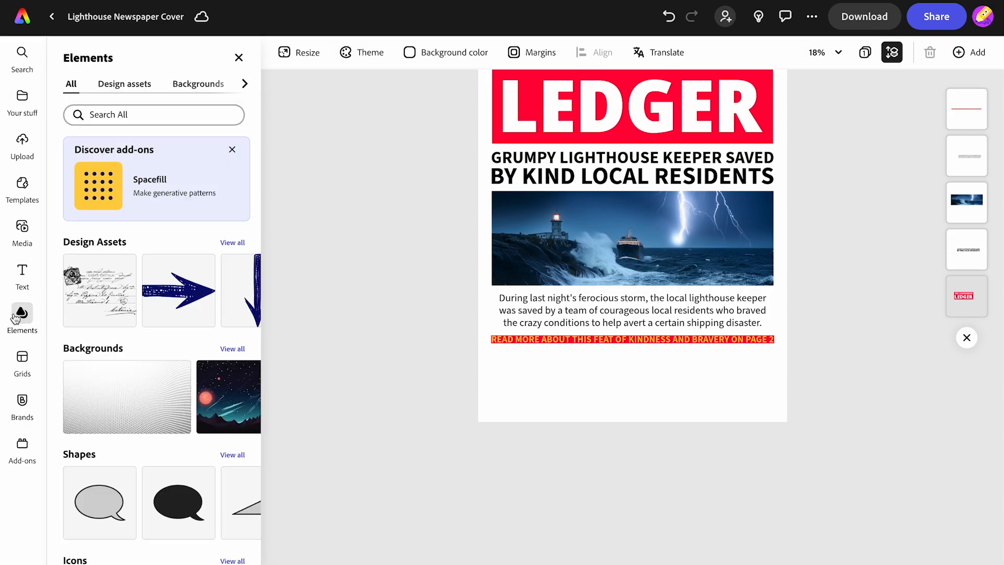
left_click(244, 85)
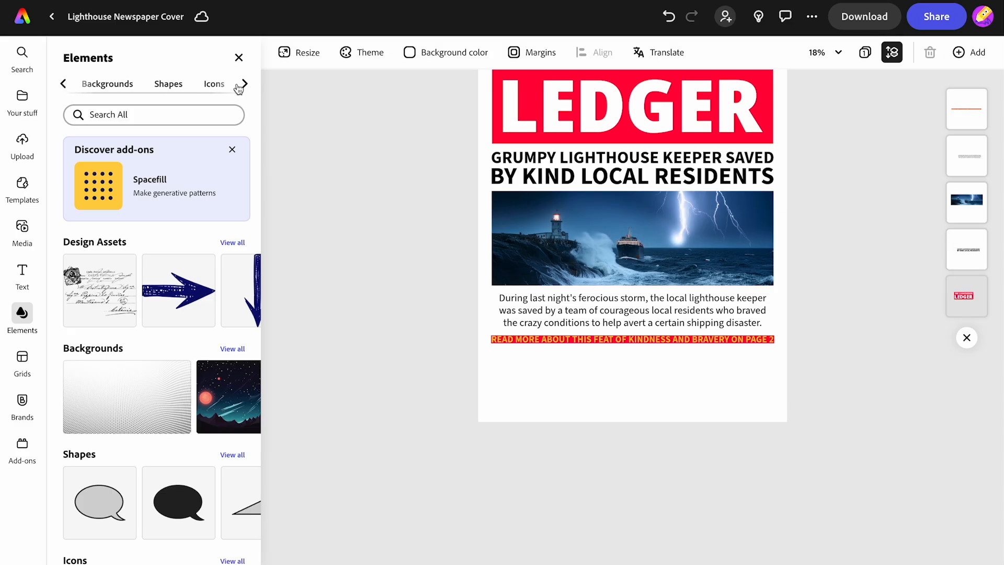
left_click(221, 87)
left_click(112, 115)
type("barcode")
key("Return")
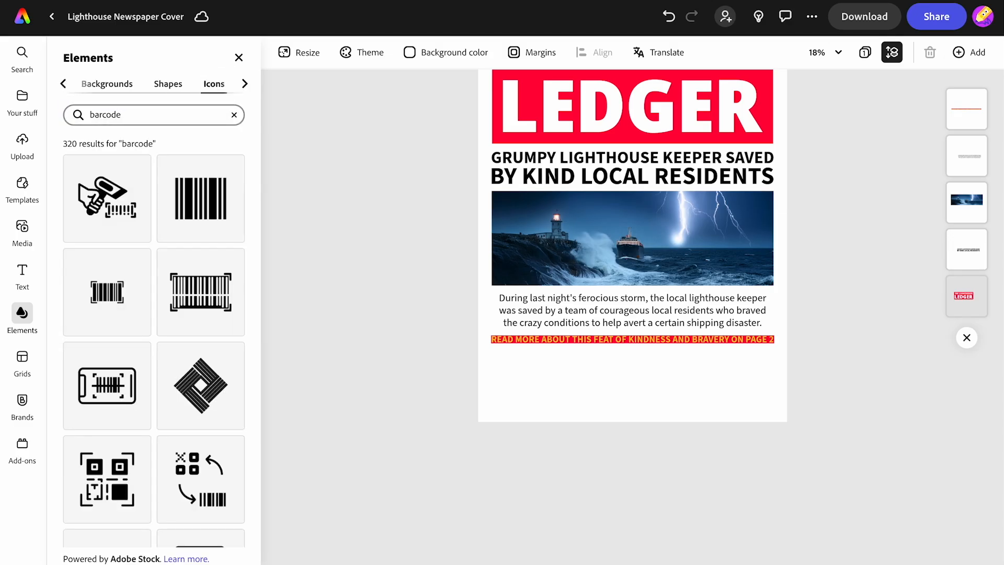
left_click(201, 198)
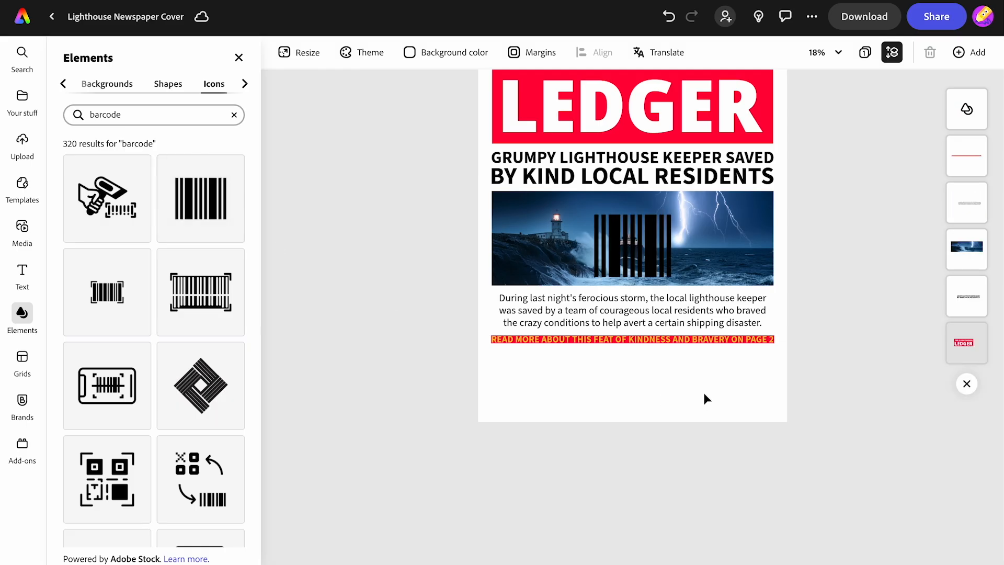
left_click_drag(627, 269, 723, 399)
left_click_drag(693, 349, 729, 380)
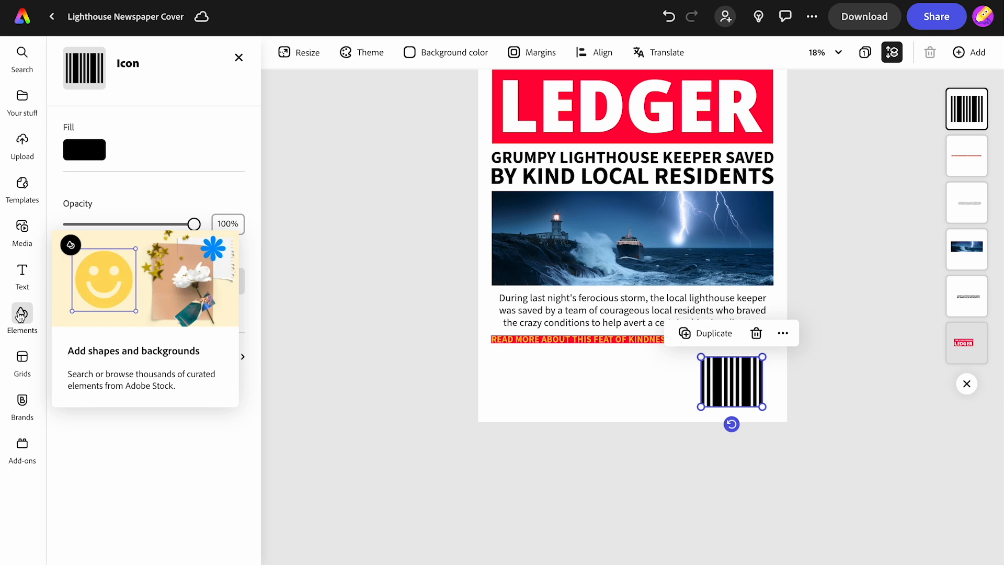
Add a text with the "Need an electrician?" advert, including the contact's name and phone number, and scale it down to font size 140
left_click(22, 272)
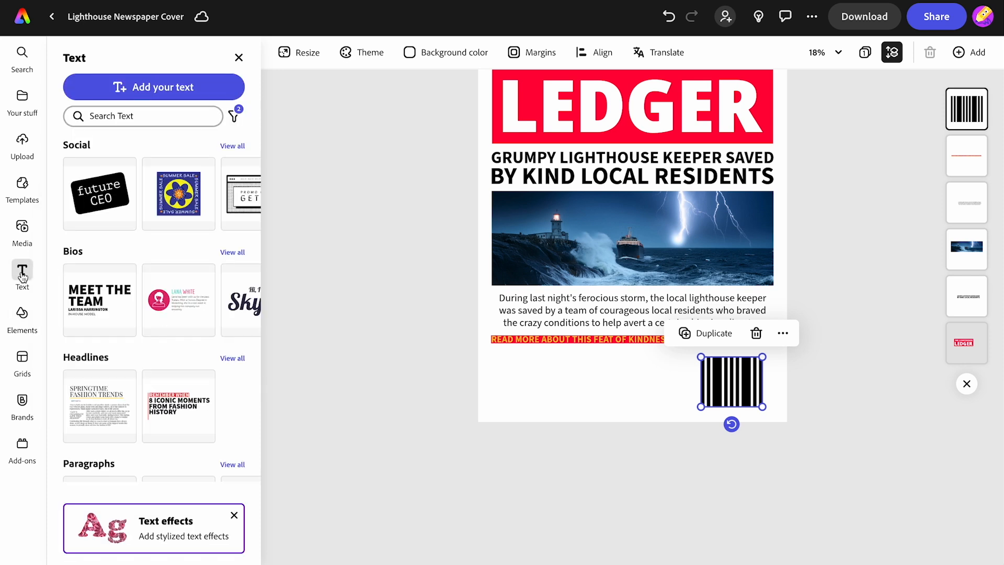
left_click(137, 90)
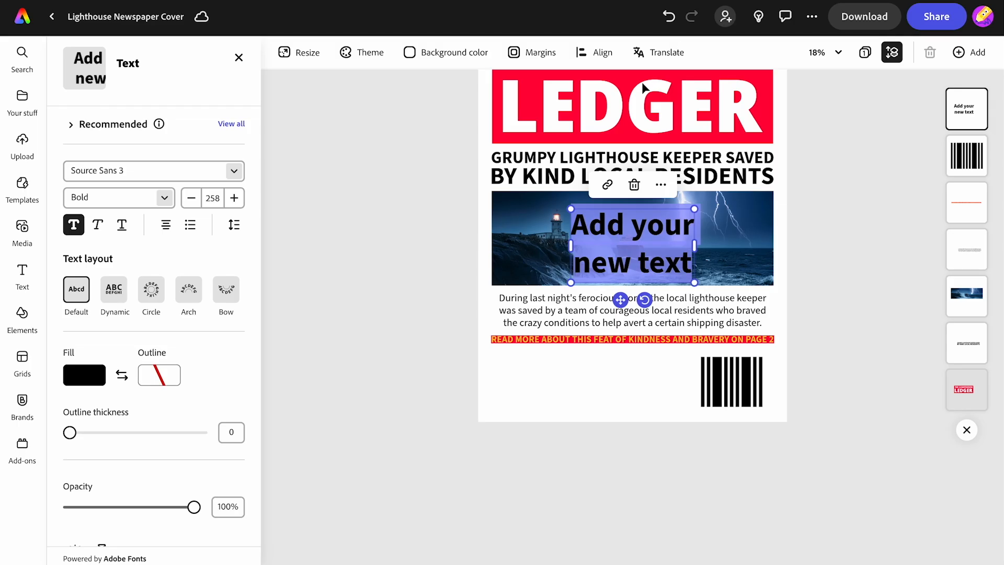
key("ctrl+v")
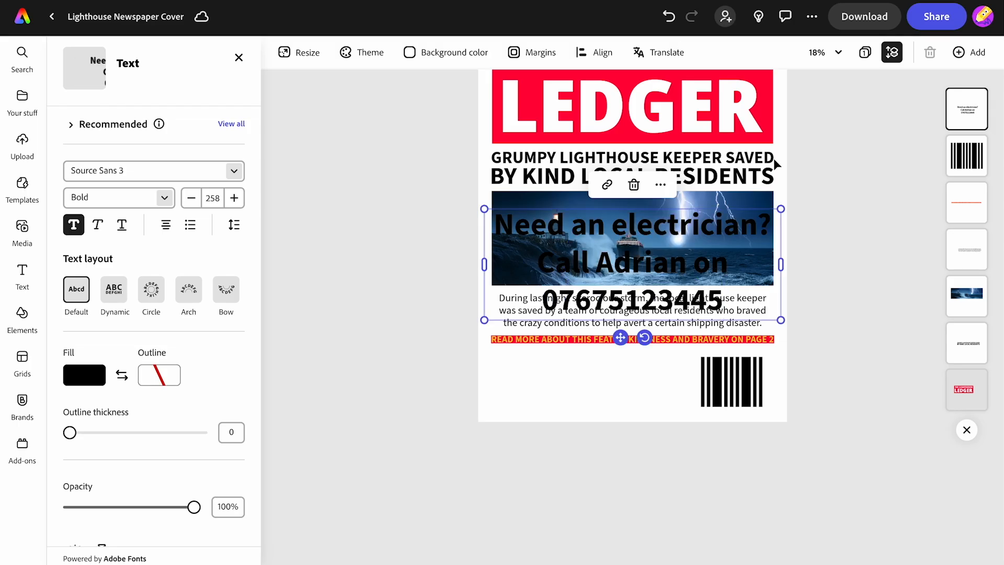
left_click_drag(625, 332, 611, 444)
left_click_drag(768, 431, 632, 380)
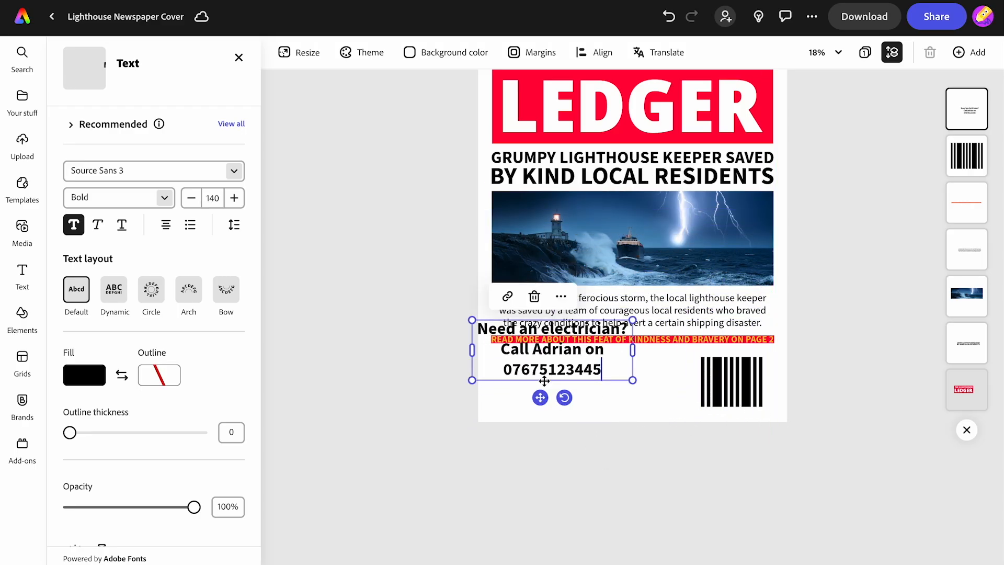
Give the electrician advert the Dynamic layout and fit it as a narrow four-line block in the page's lower left corner
left_click(114, 289)
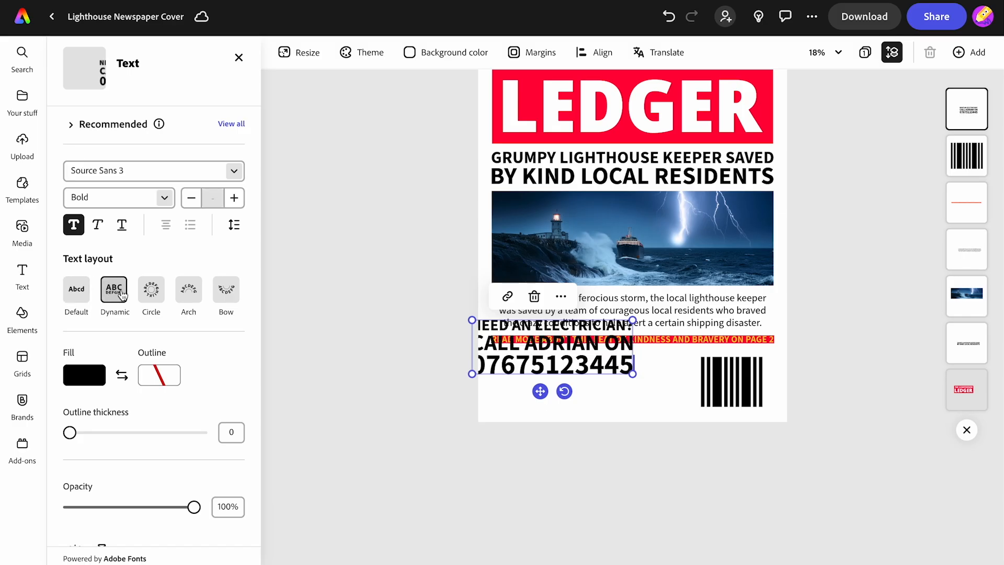
left_click_drag(540, 391, 560, 424)
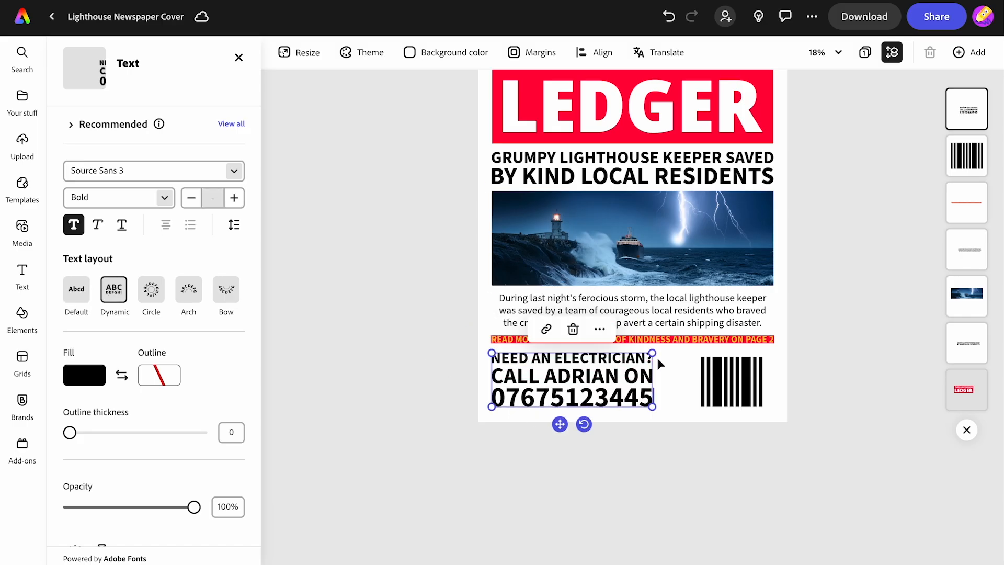
left_click_drag(652, 352, 568, 356)
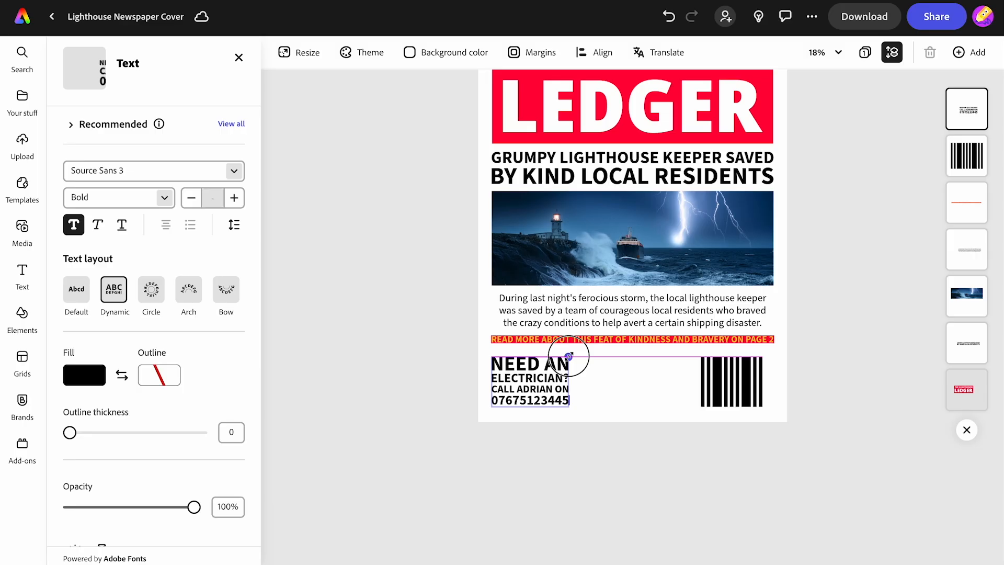
Apply the basic solid rectangle shape behind the electrician advert and show its shape settings
scroll(99, 324, "down", 4)
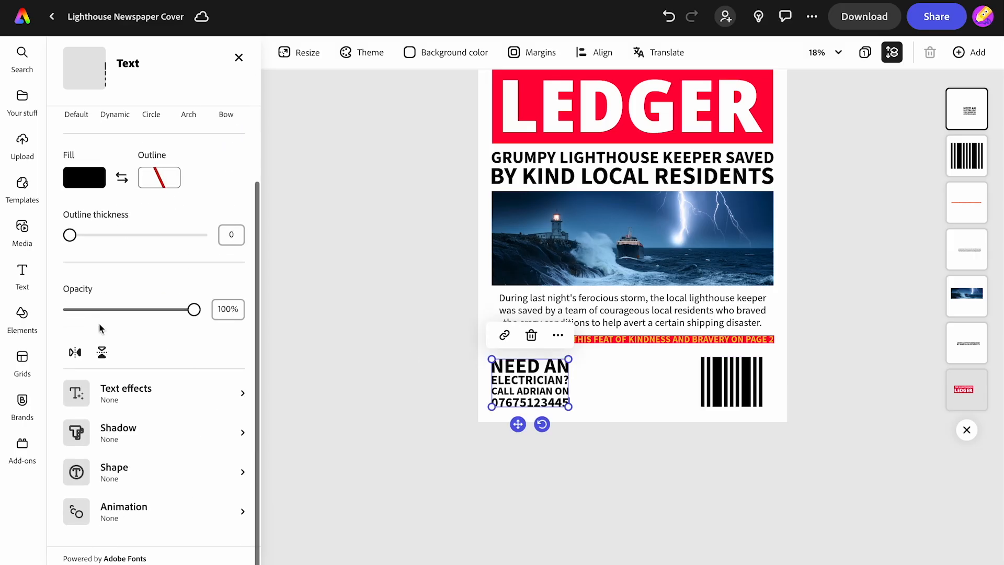
left_click(130, 470)
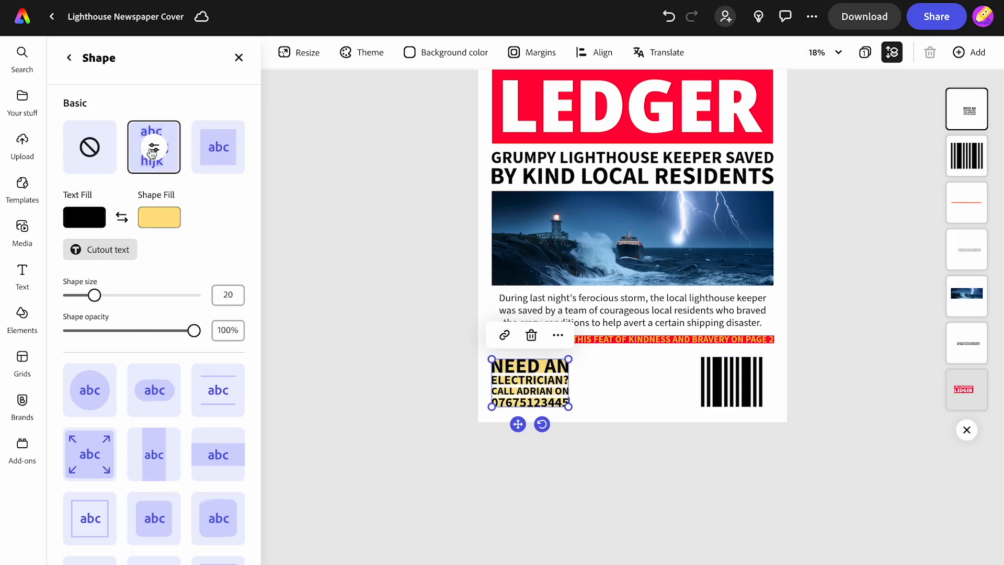
left_click(212, 151)
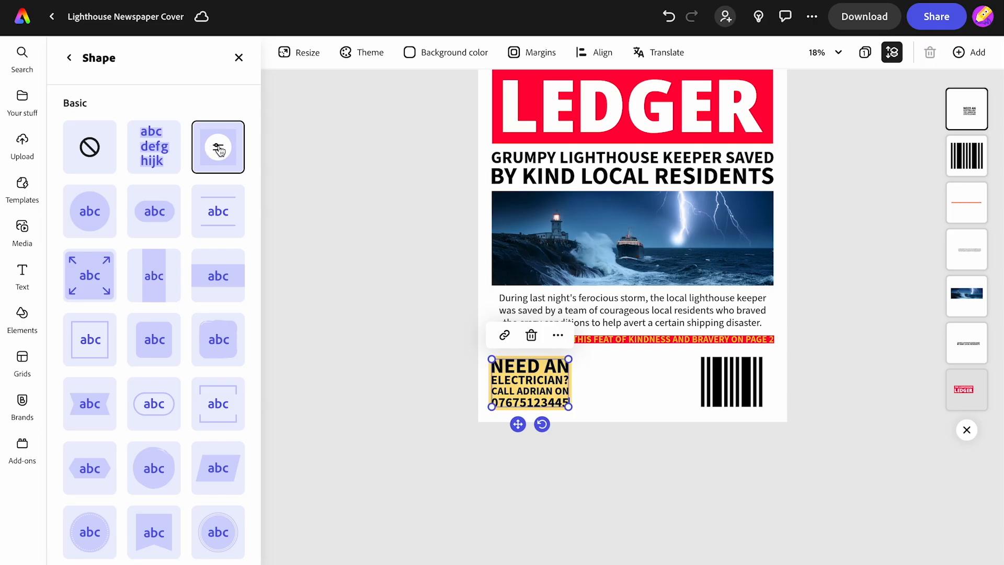
left_click(219, 149)
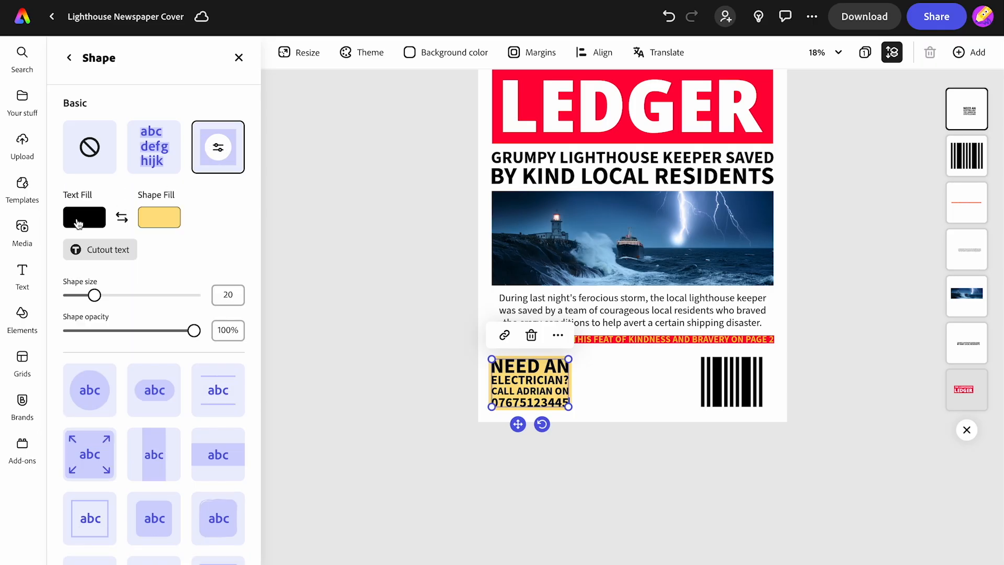
Set the electrician advert's text fill to white and its shape fill to black #000000
left_click(80, 222)
left_click_drag(124, 282, 120, 160)
left_click(260, 98)
left_click(158, 219)
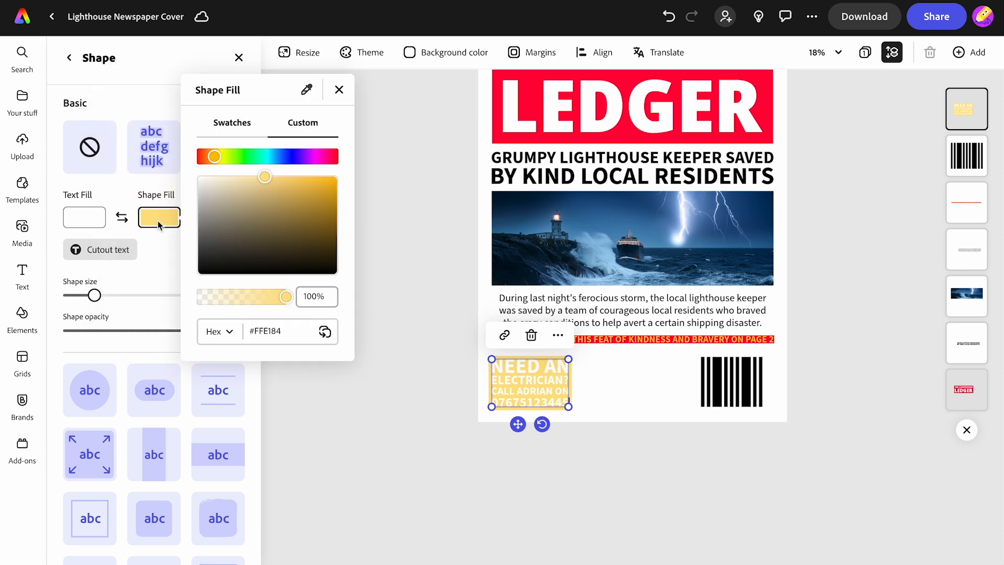
left_click_drag(264, 179, 168, 283)
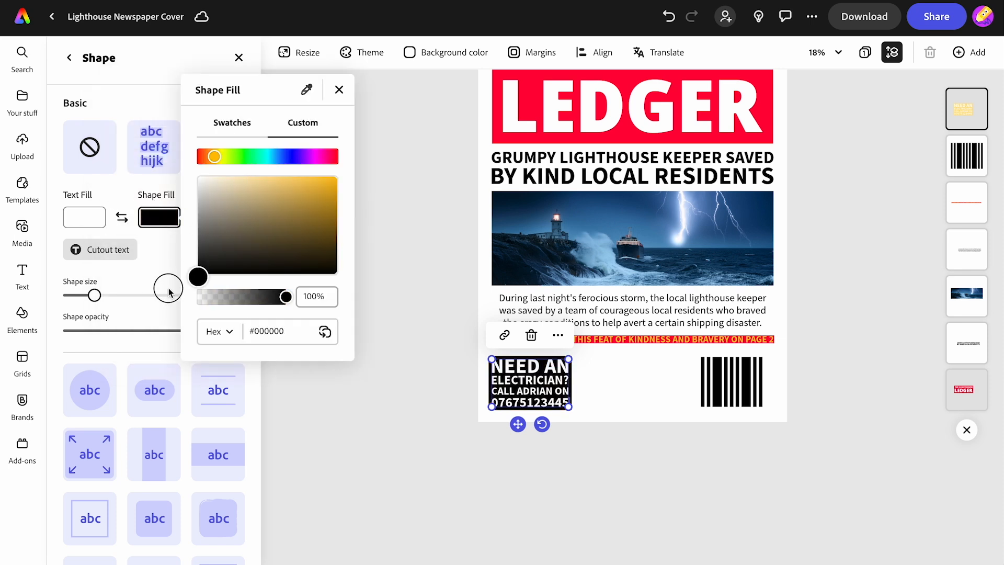
left_click(400, 168)
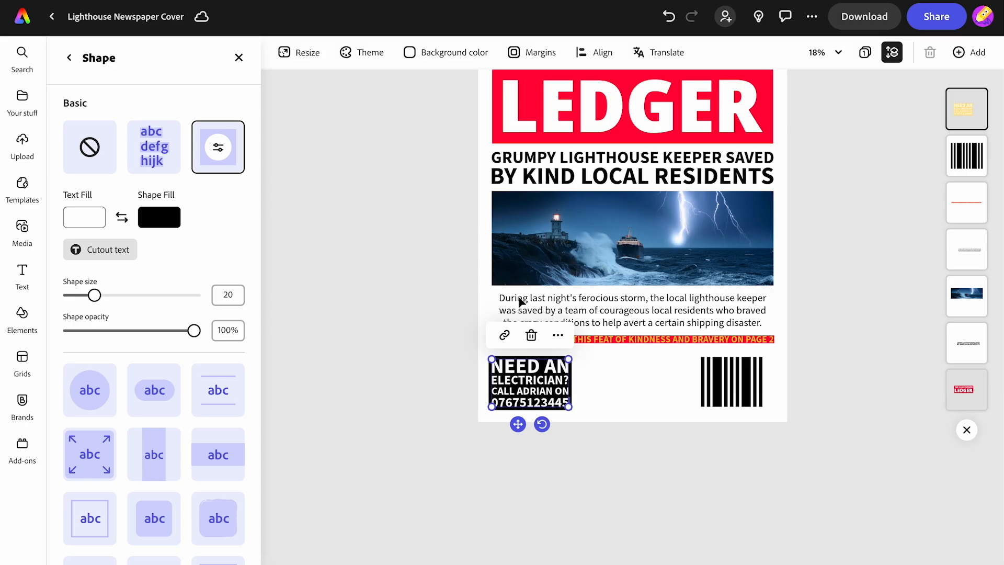
Duplicate the electrician advert and place the copy beside it, level with the original and before the barcode
left_click(558, 335)
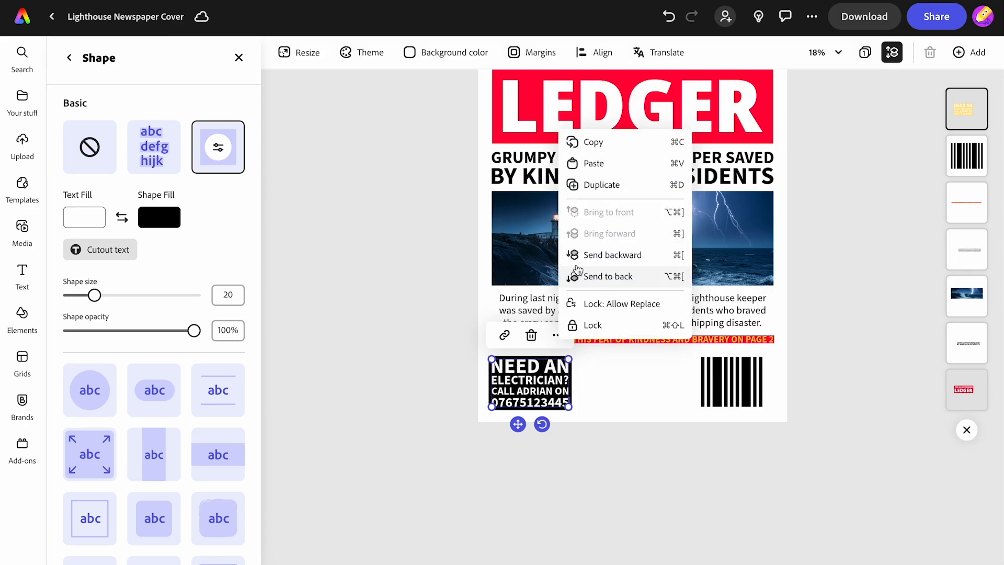
left_click(581, 184)
left_click_drag(554, 396, 638, 395)
Replace the copied advert's text with "LOOKING FOR A CHANGE OF CAREER? VISIT LOCALJOBS.COM" and widen it to three lines
left_click(529, 0)
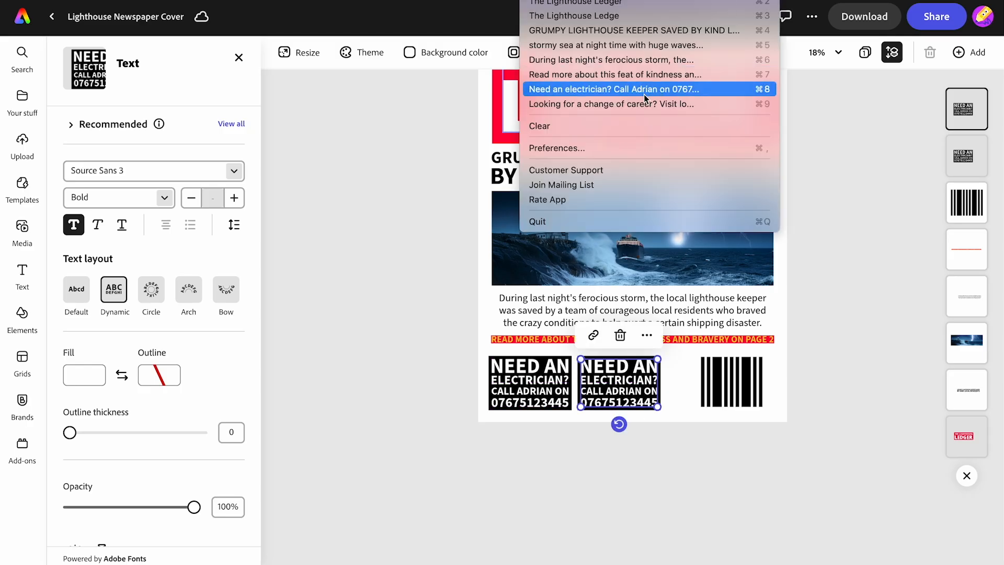
left_click(626, 103)
double_click(619, 382)
type("LOOKING FOR A CHANGE OF CAREER? VISIT LOCALJOBS.COM")
left_click_drag(657, 406, 708, 403)
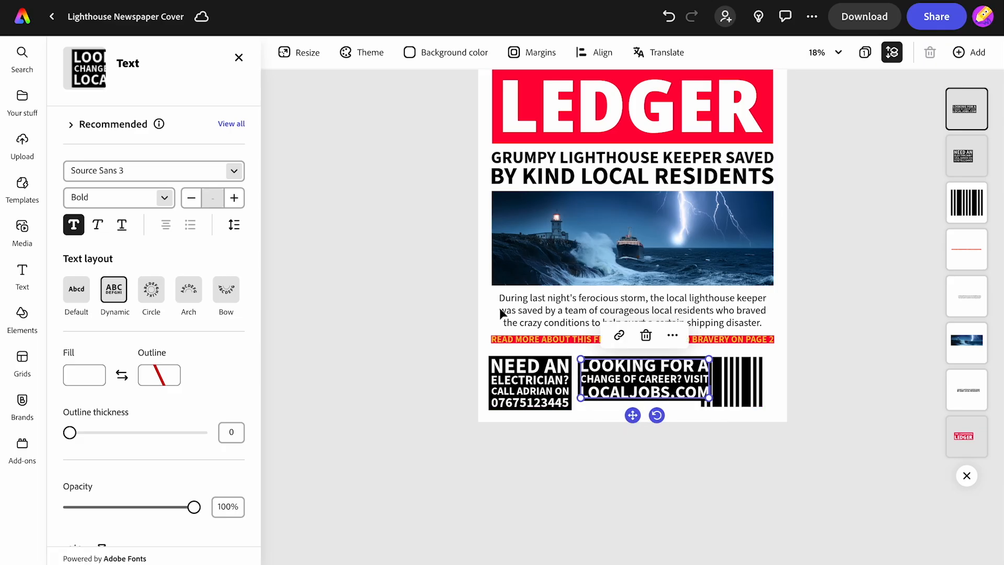
Tighten the career advert's letter spacing and increase its line spacing so it clears the barcode and matches the electrician advert's height
left_click(235, 225)
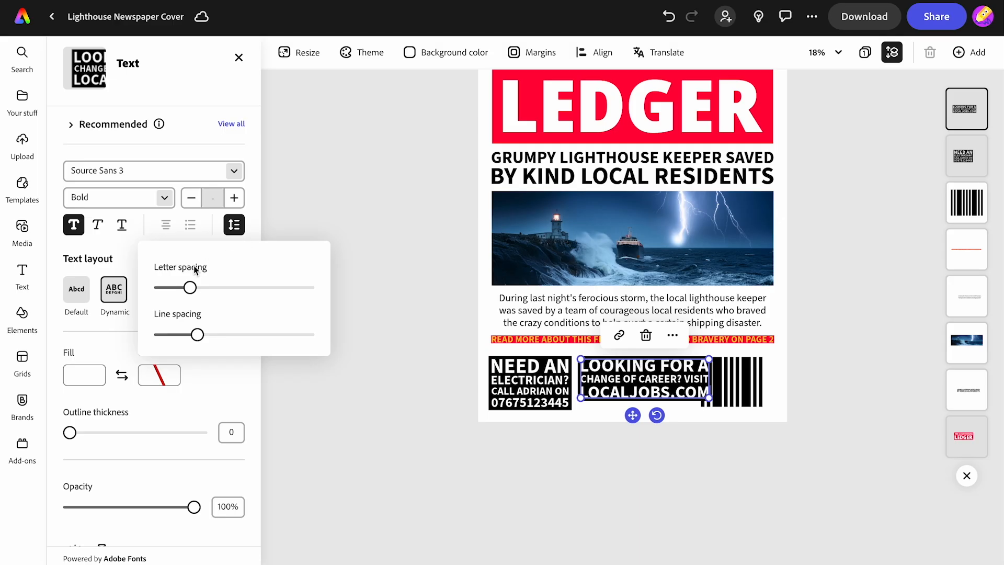
left_click_drag(190, 288, 176, 292)
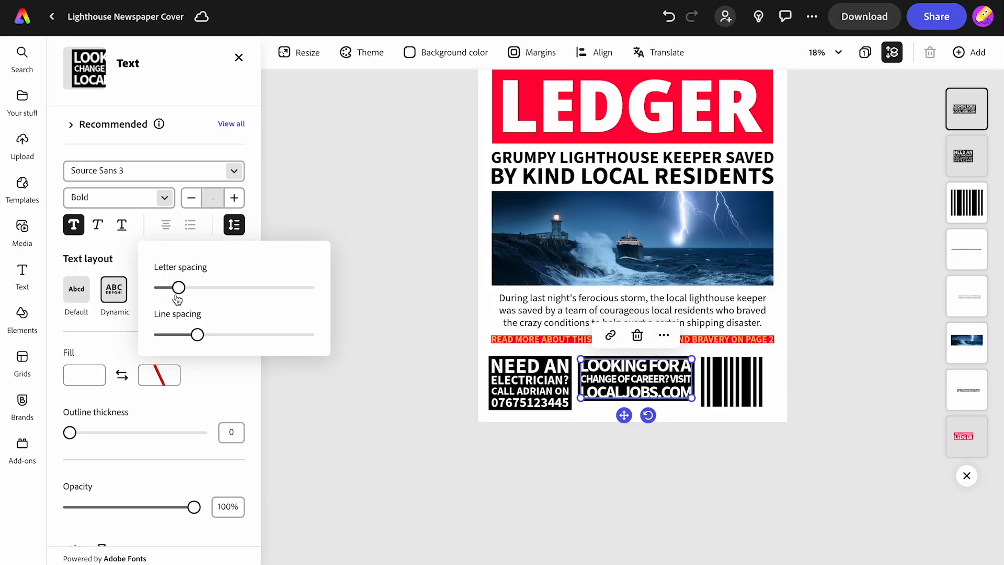
left_click_drag(197, 338, 228, 341)
left_click(413, 381)
left_click(413, 380)
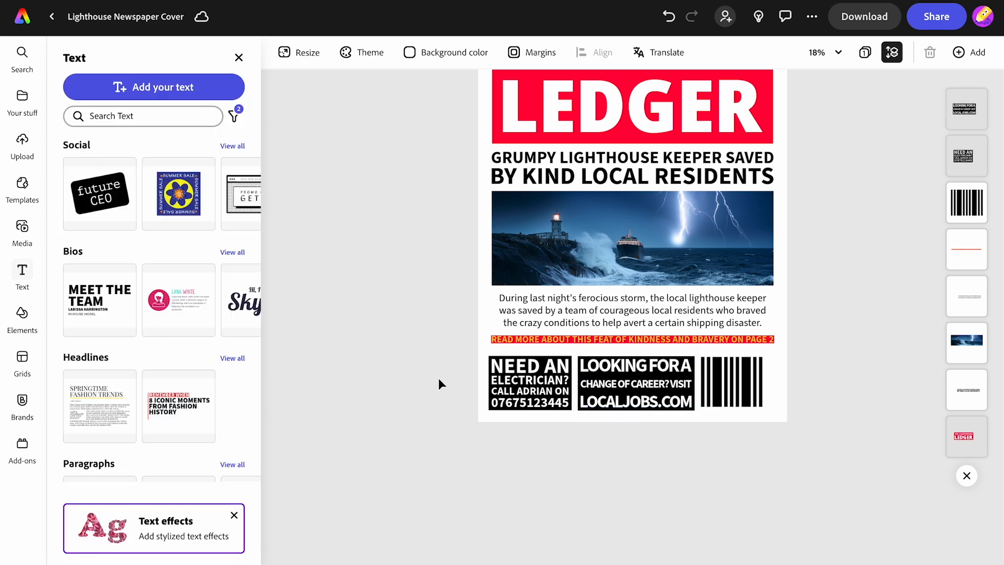
Select both adverts and the barcode together and shift them slightly right to centre the row beneath the story
left_click(507, 386)
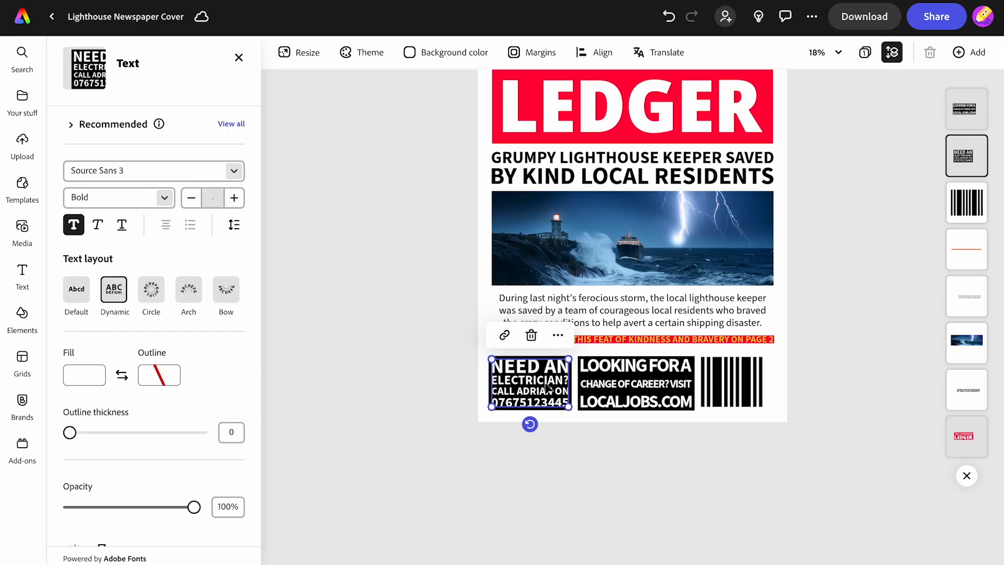
left_click(626, 392, "shift")
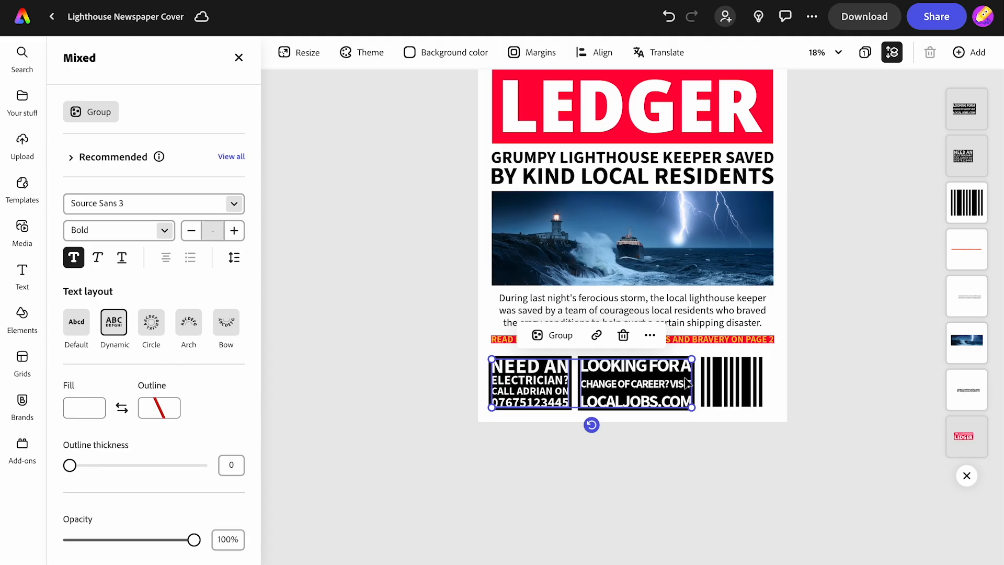
left_click(720, 380, "shift")
left_click_drag(650, 389, 653, 386)
left_click(379, 330)
scroll(379, 329, "up", 2)
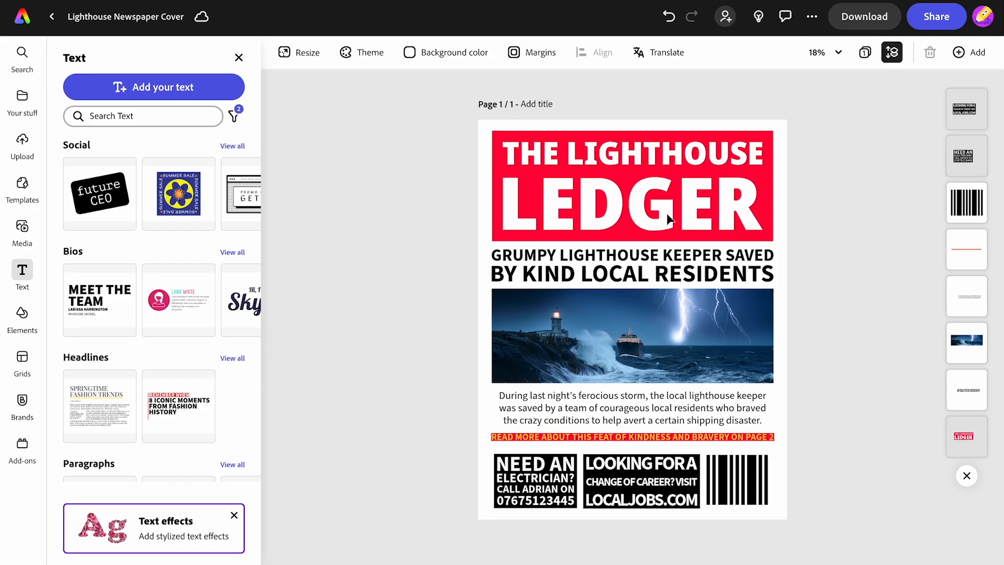
Create a view-only link for sharing the newspaper cover and copy it
left_click(928, 27)
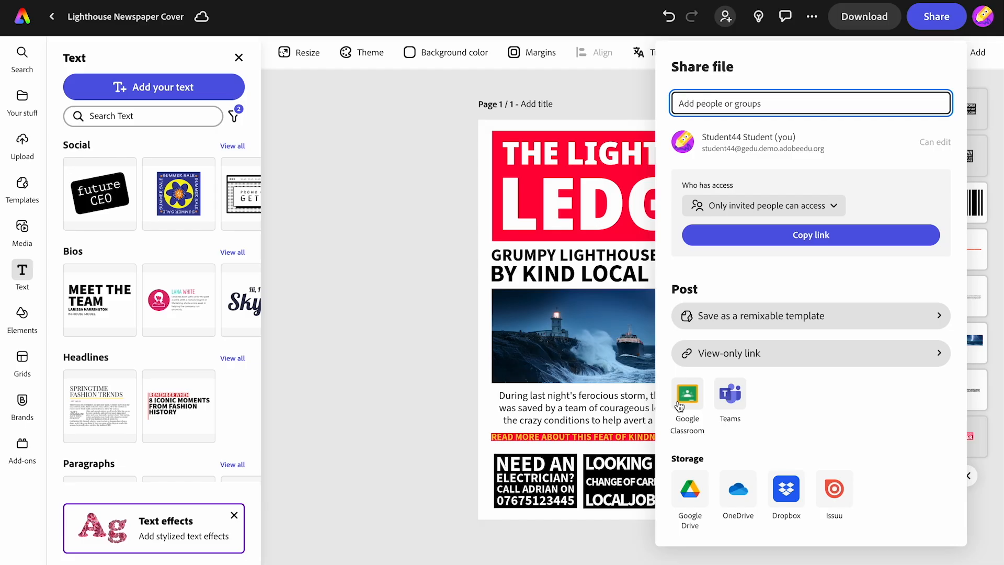
left_click(726, 355)
left_click(750, 400)
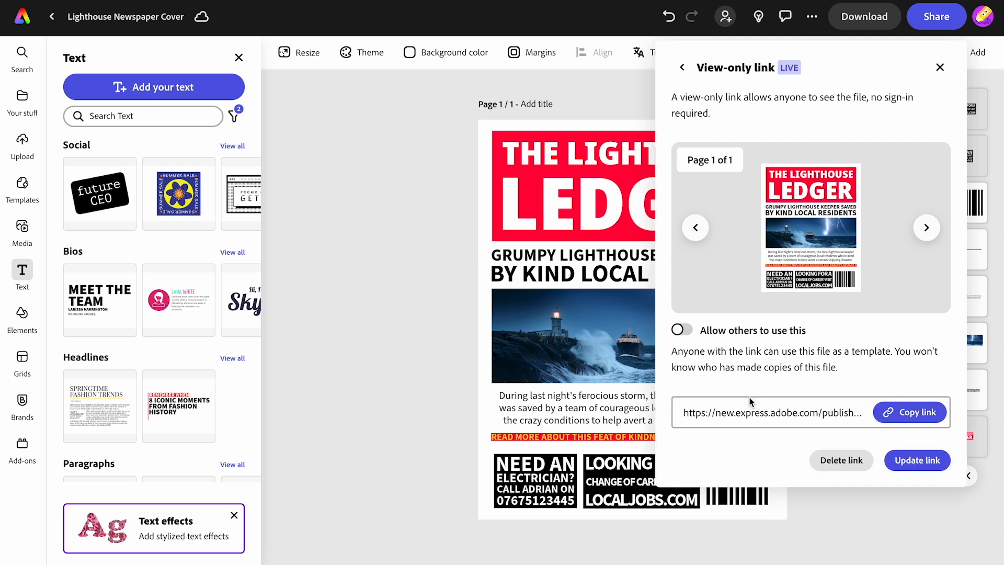
left_click(909, 419)
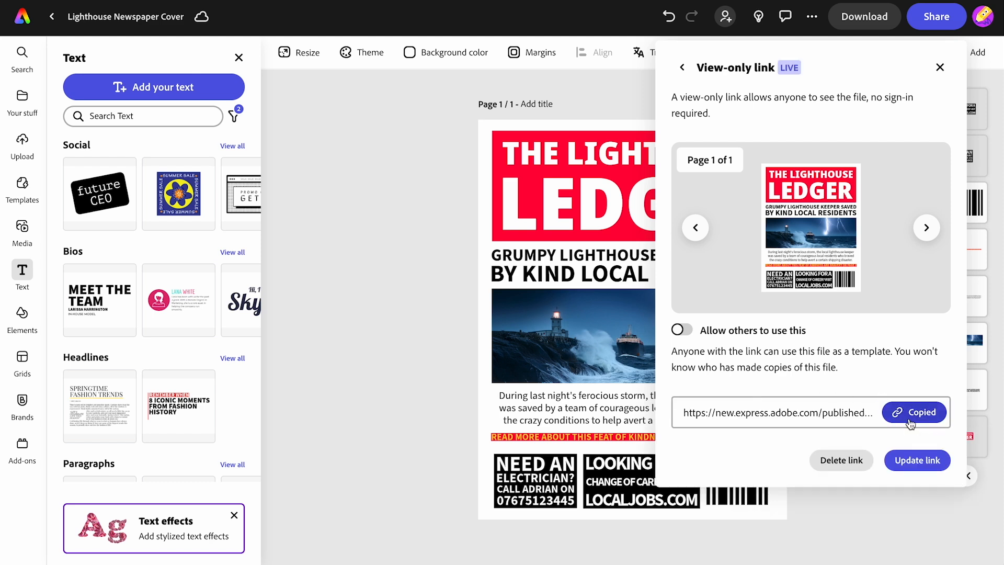